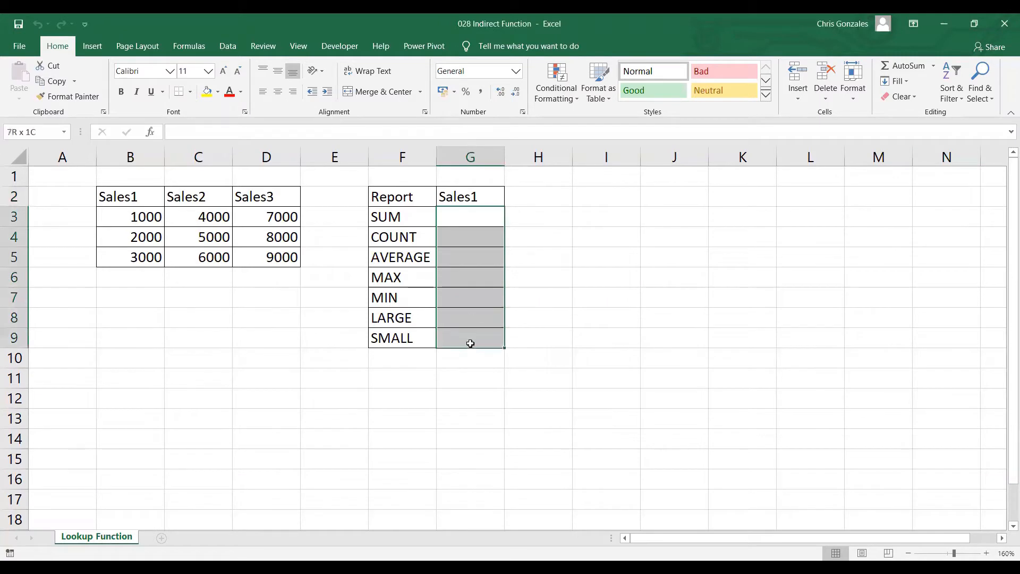
Step: Examine the Sales1, Sales2 and Sales3 figures alongside the report heading in G2 and the result cells G3:G9
click(138, 218)
drag(138, 218, 135, 255)
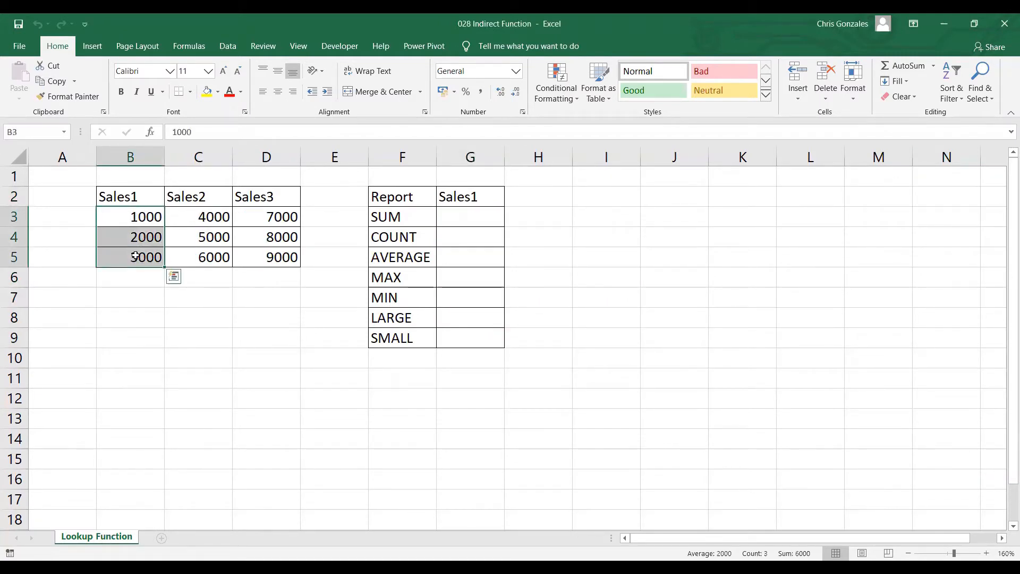
click(466, 199)
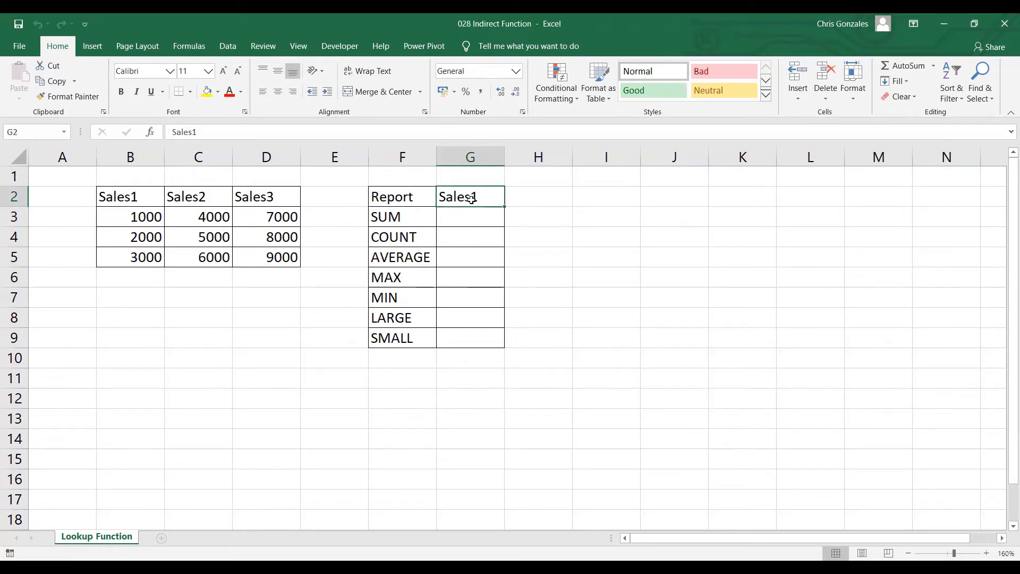
drag(471, 212, 471, 338)
click(207, 218)
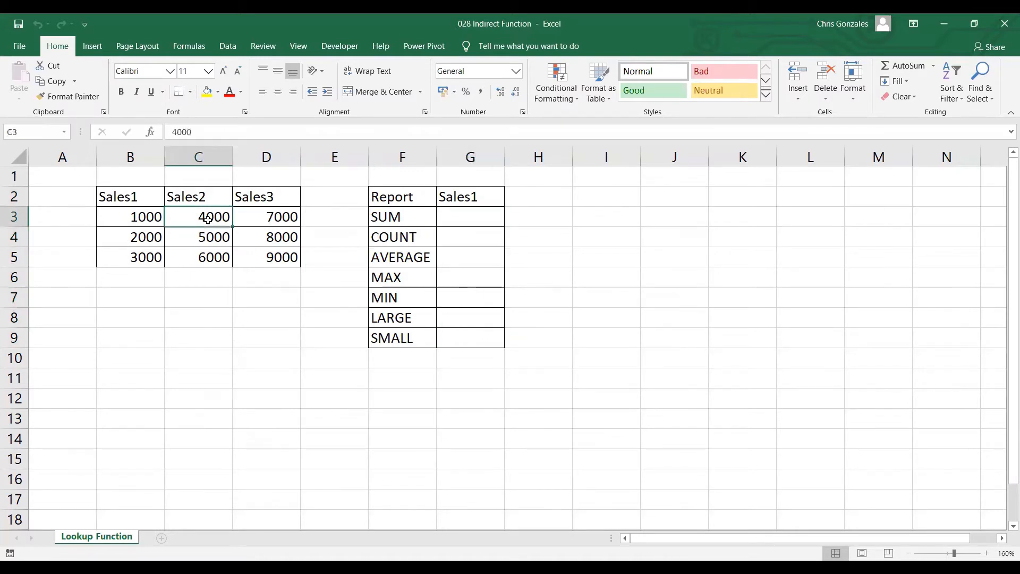
drag(208, 218, 208, 257)
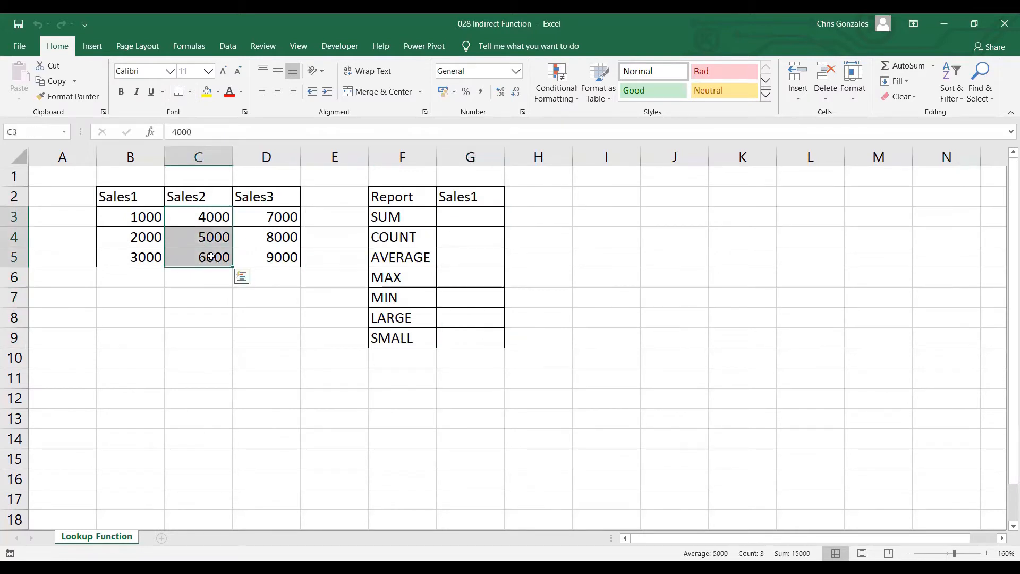
click(472, 197)
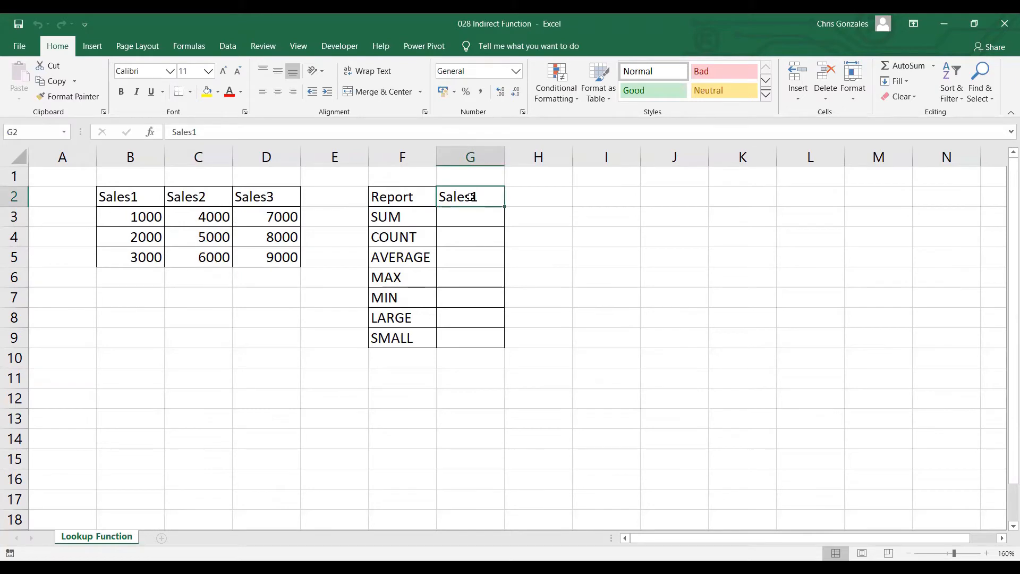
drag(464, 216, 467, 339)
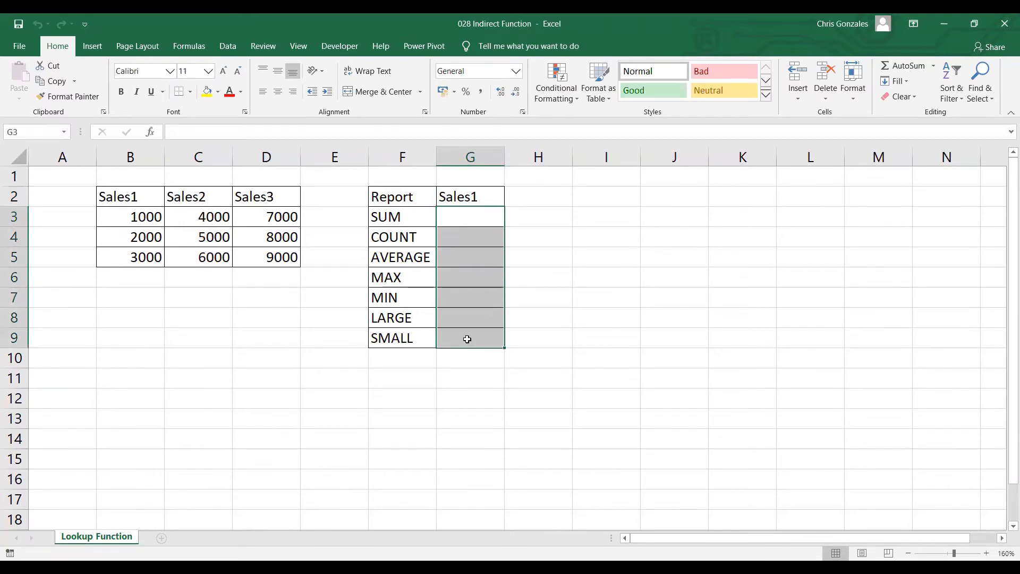
click(270, 215)
drag(269, 215, 269, 249)
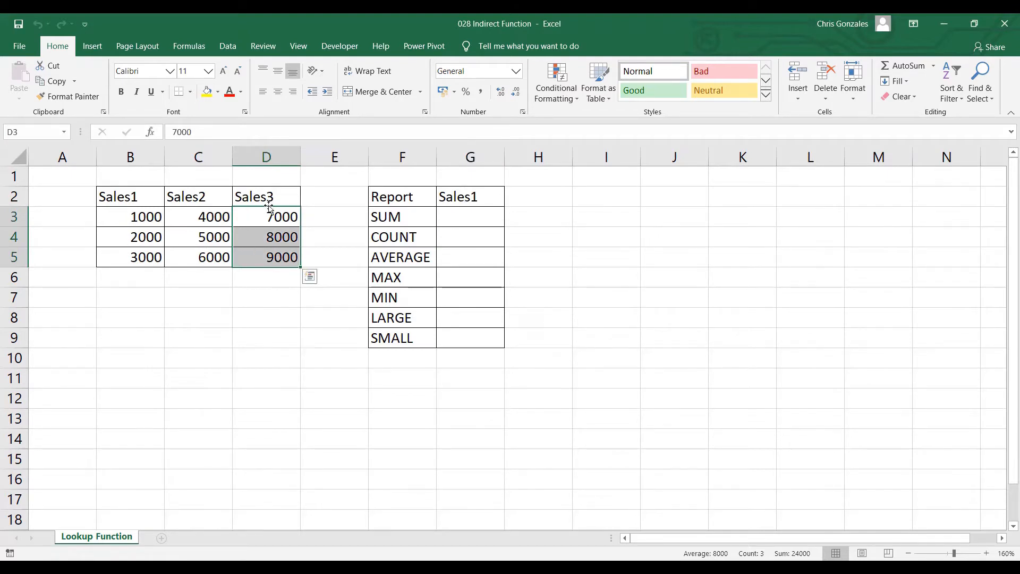
Step: Create named ranges for the sales table B2:D5 from the labels in its top row
click(218, 330)
drag(121, 194, 246, 239)
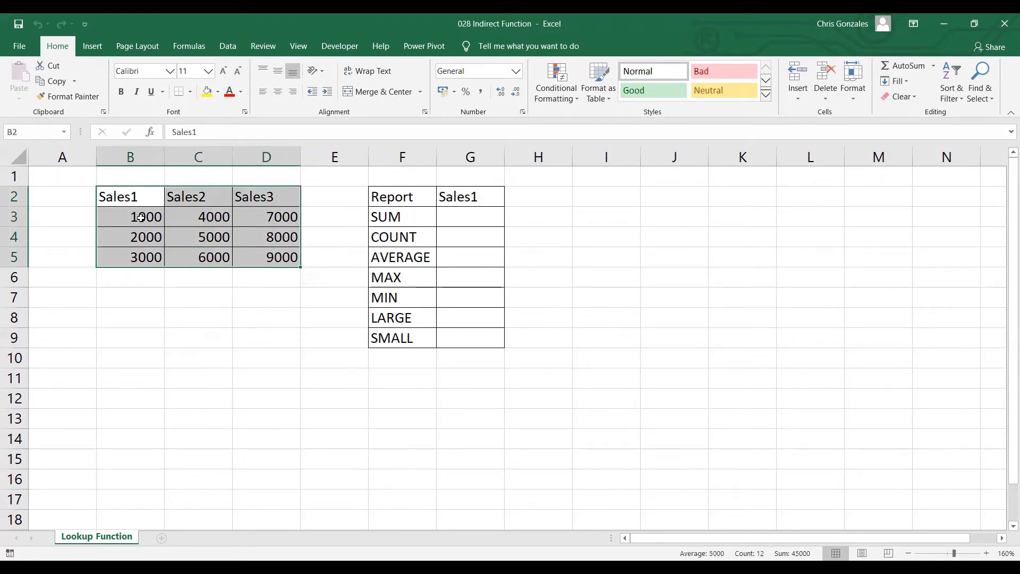
click(186, 50)
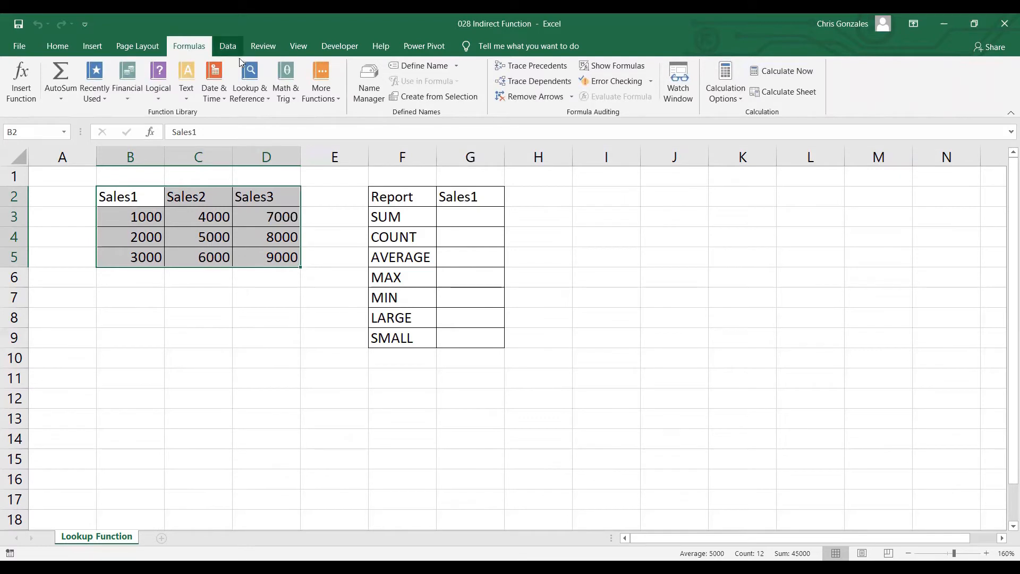
click(425, 98)
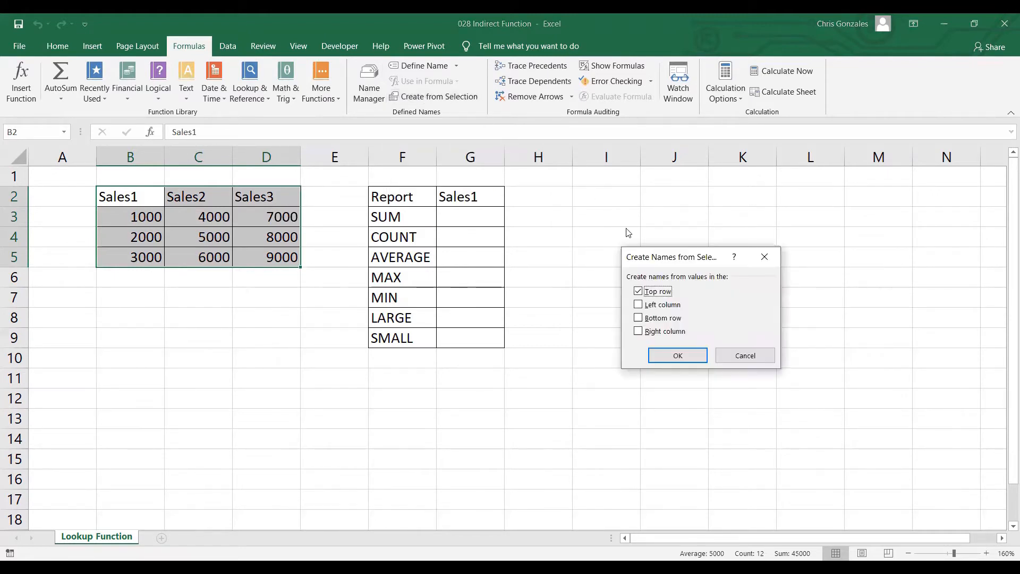
drag(640, 256, 189, 287)
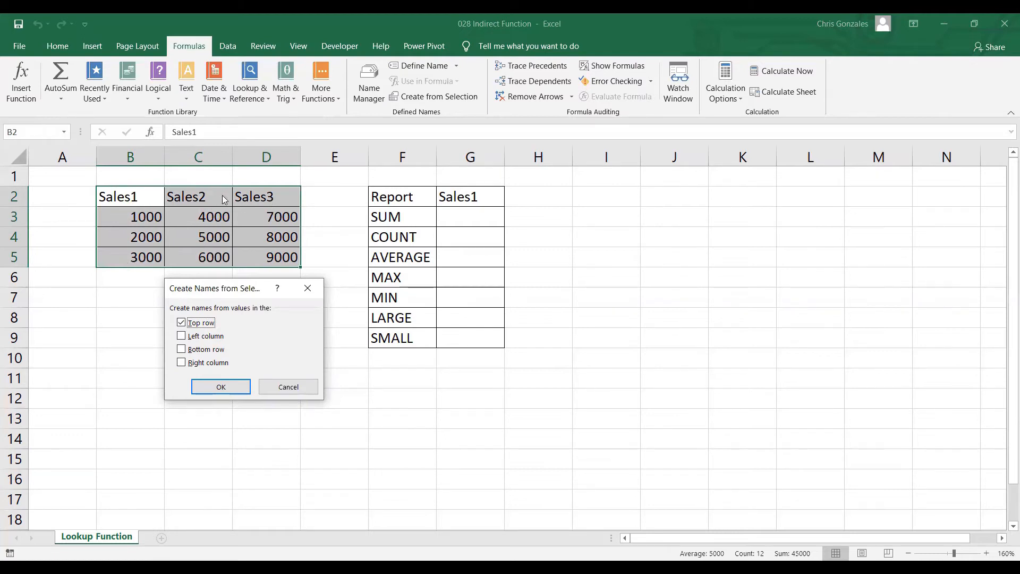
click(222, 389)
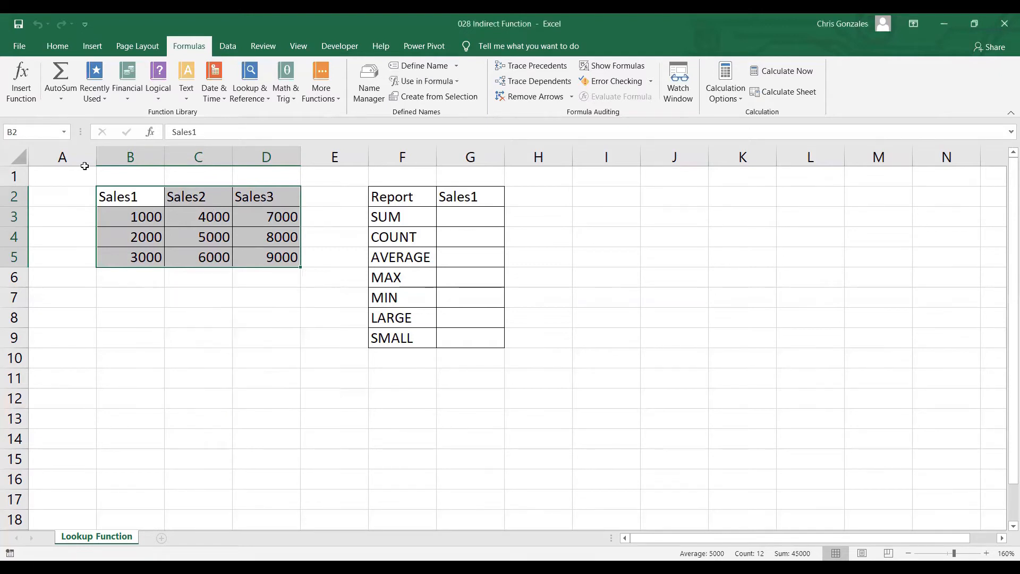
Step: Go to the named ranges Sales1, Sales2 and Sales3 one after another to check which cells each covers
click(65, 132)
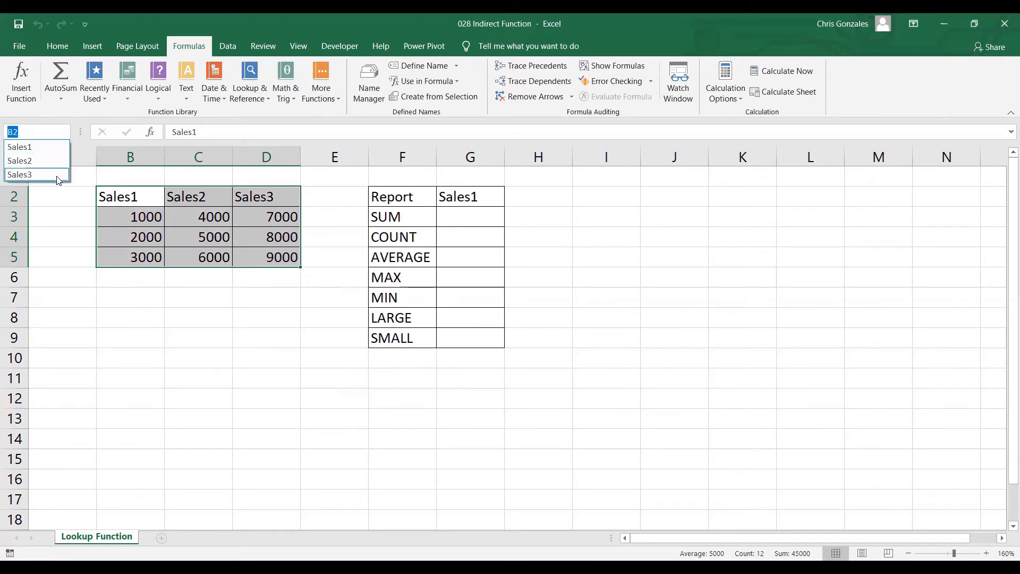
click(50, 147)
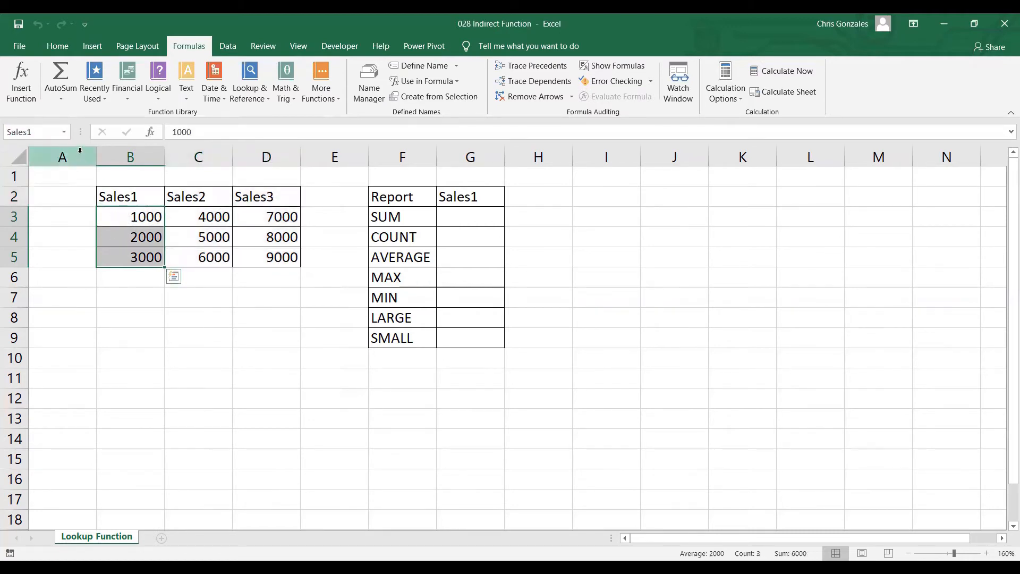
click(64, 132)
click(56, 159)
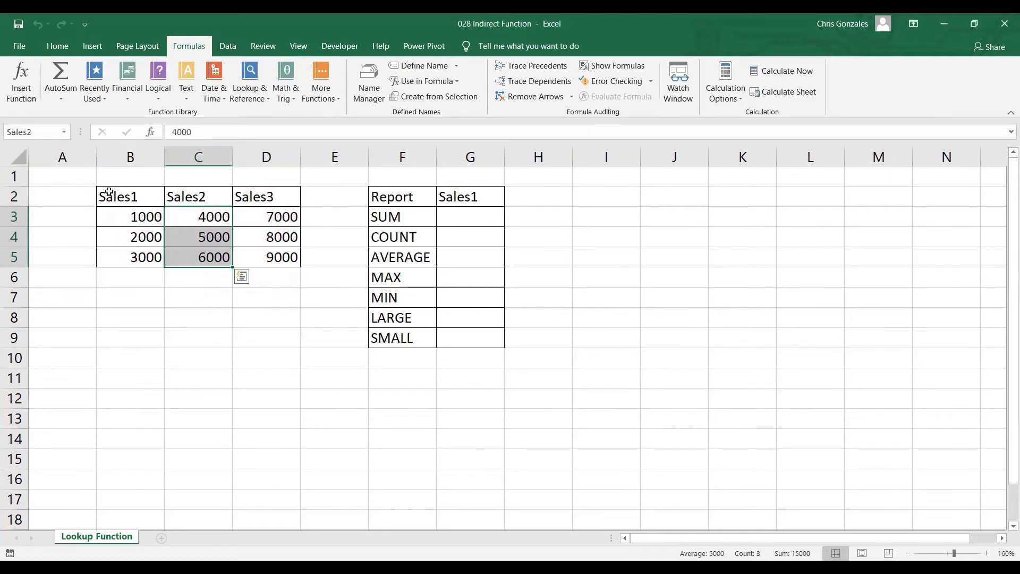
click(63, 132)
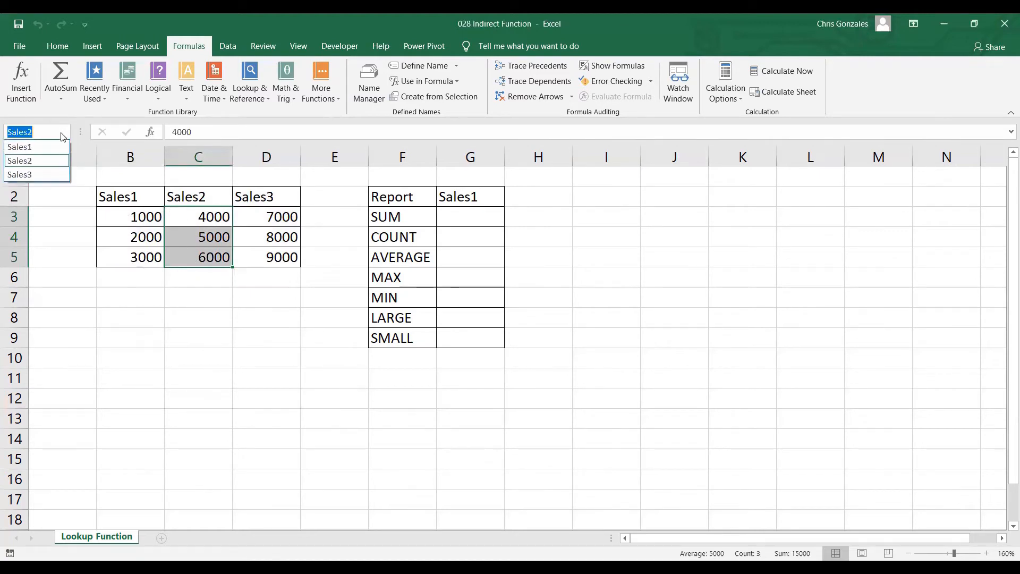
click(47, 175)
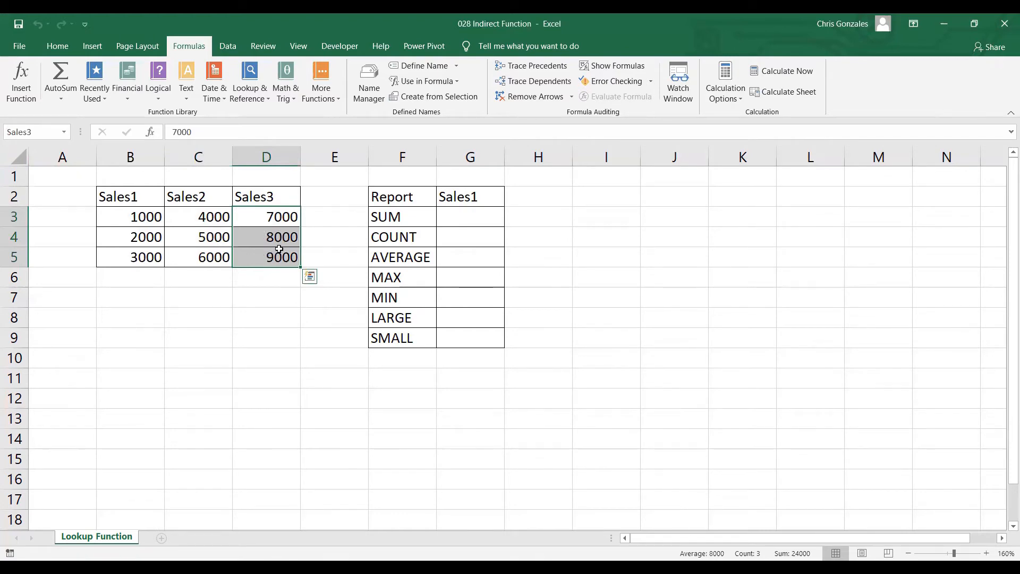
Step: Enter =SUM(INDIRECT(G2)) in the report's SUM cell G3 and check it against the Sales1 figures
click(469, 221)
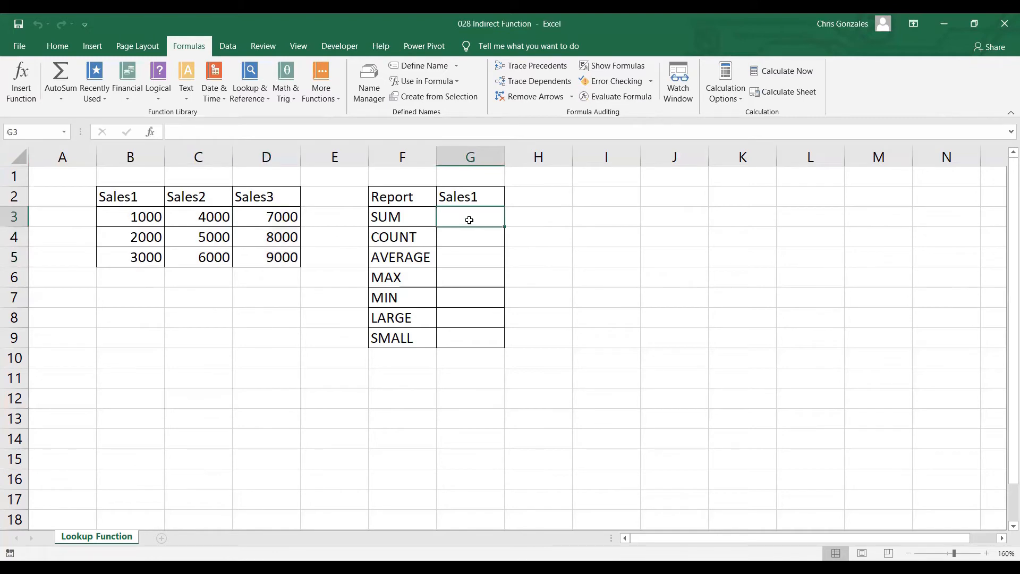
text(=)
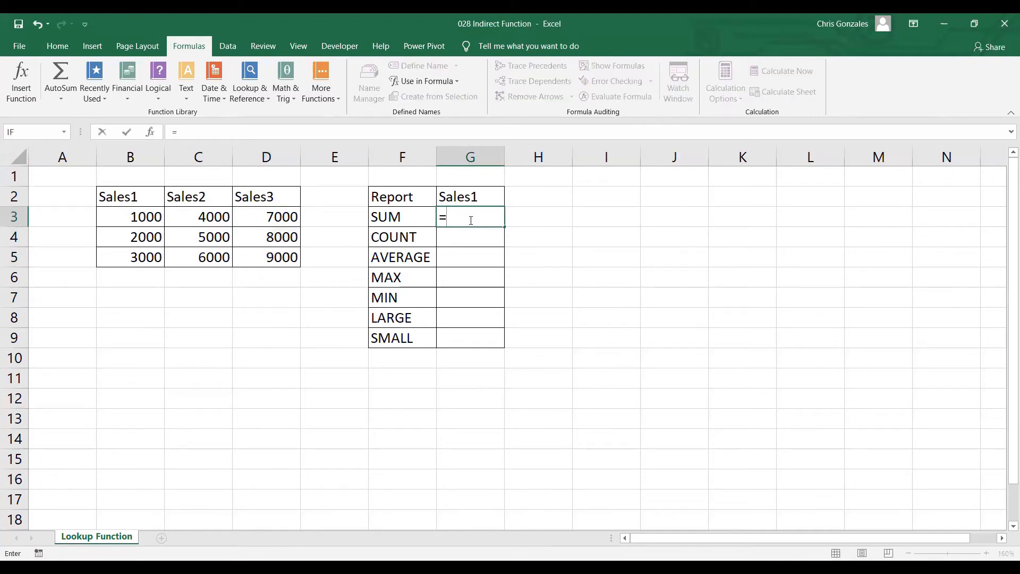
text(SUM()
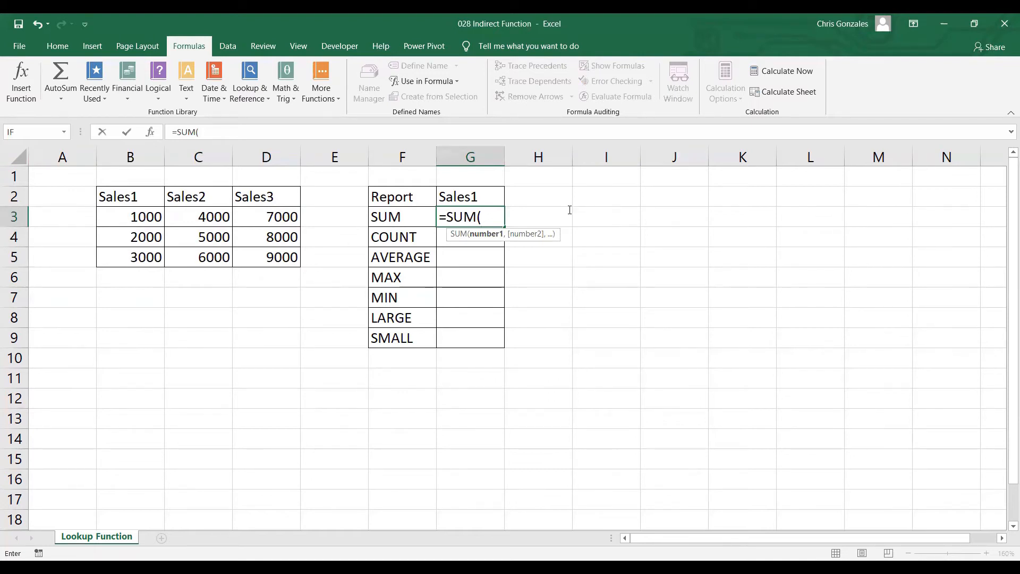
text(INDIRECT)
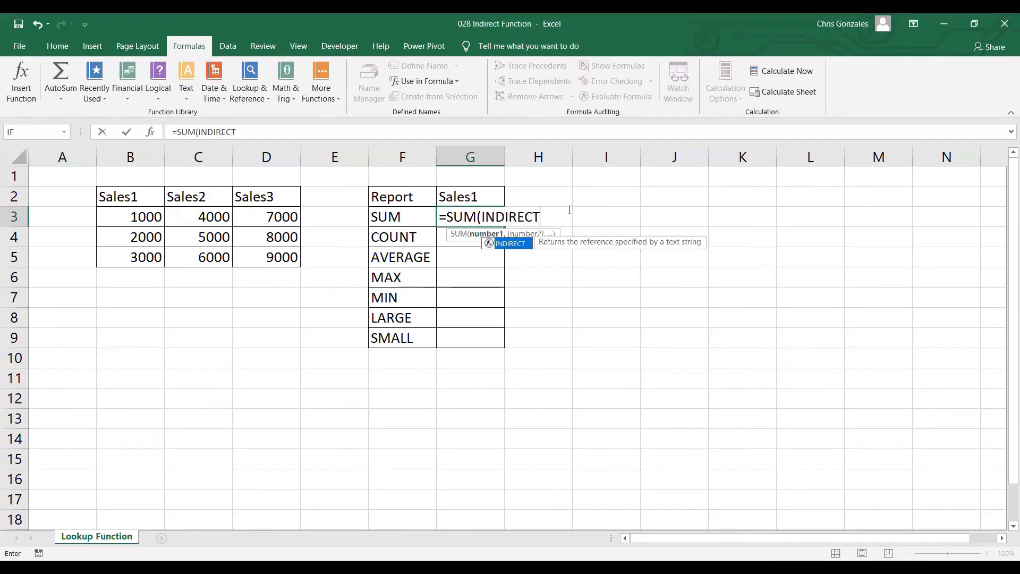
text(()
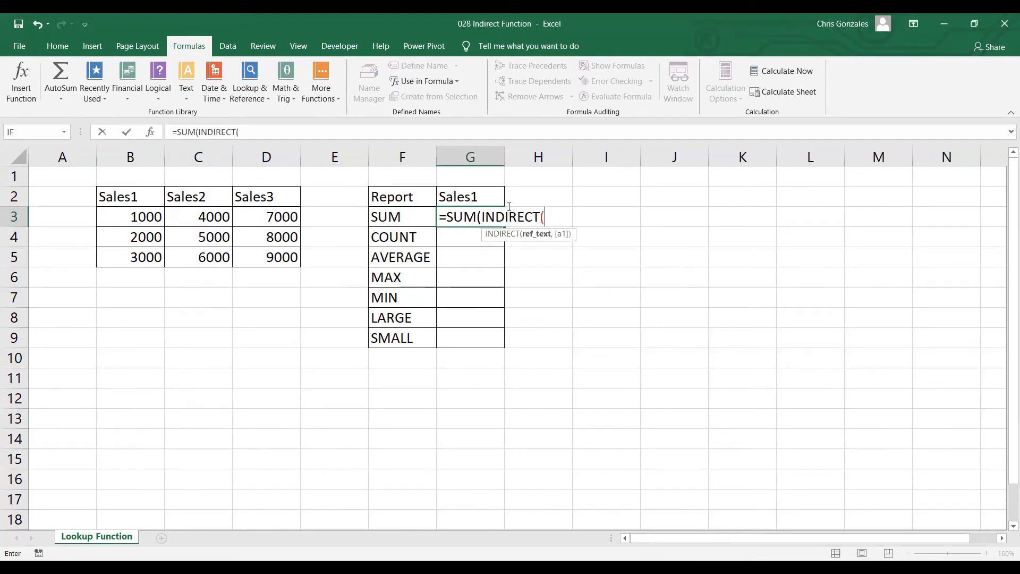
click(481, 195)
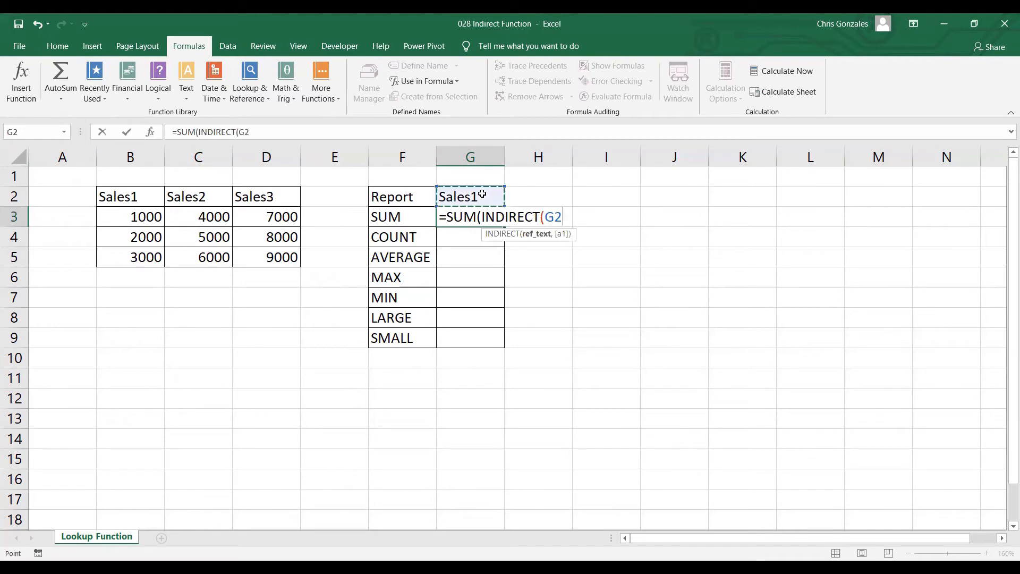
text()))
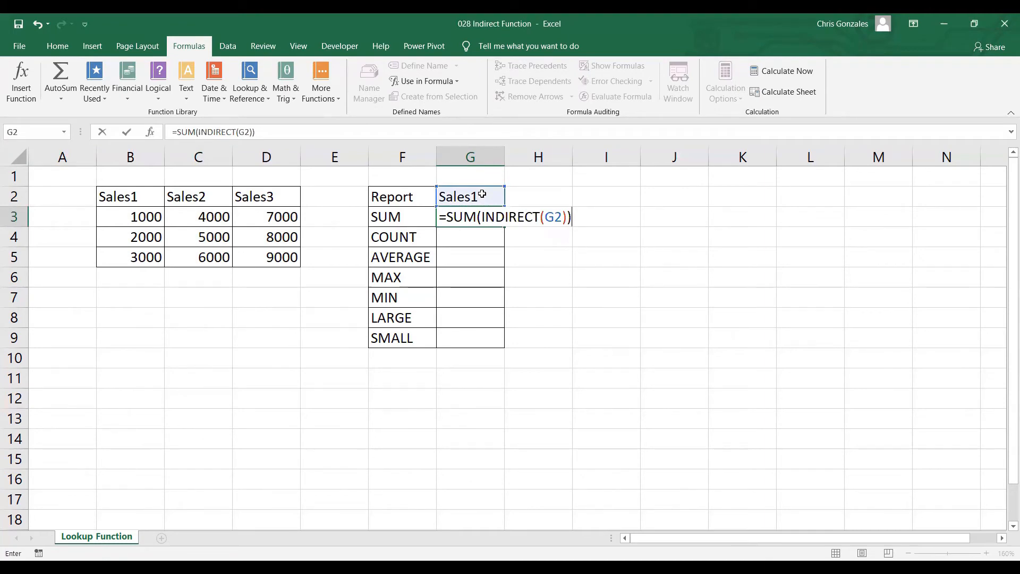
key(Return)
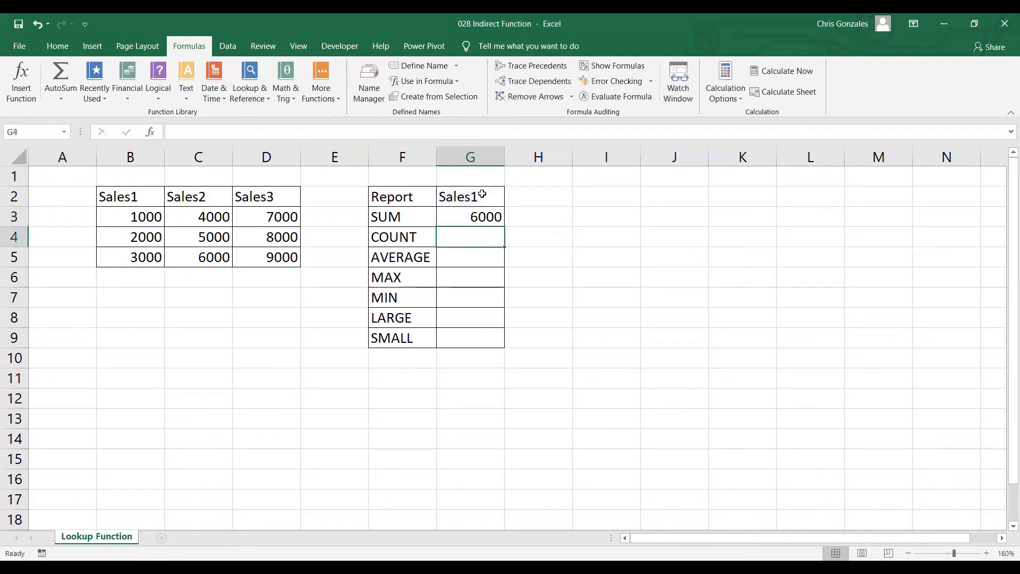
click(452, 215)
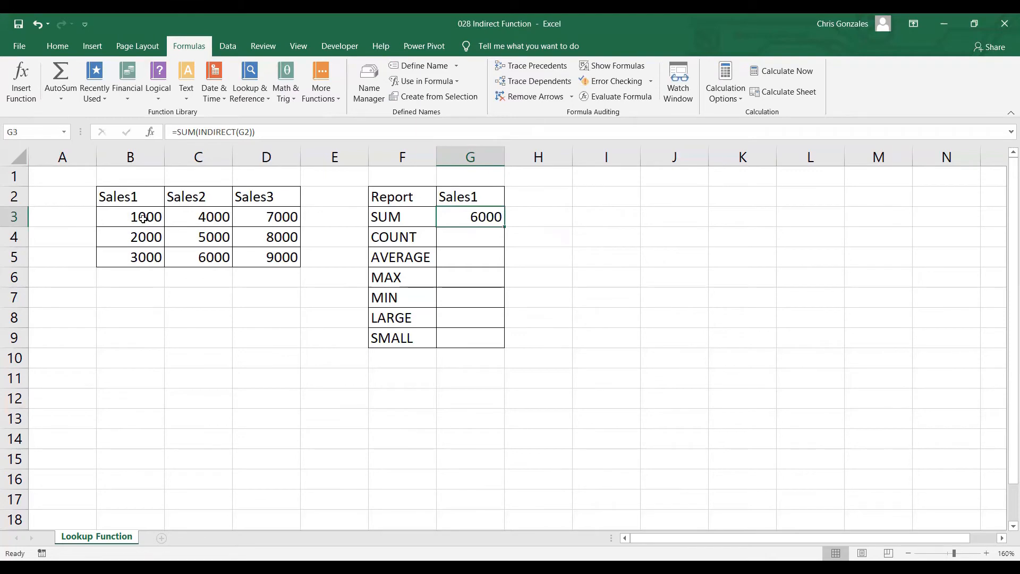
drag(141, 218, 137, 260)
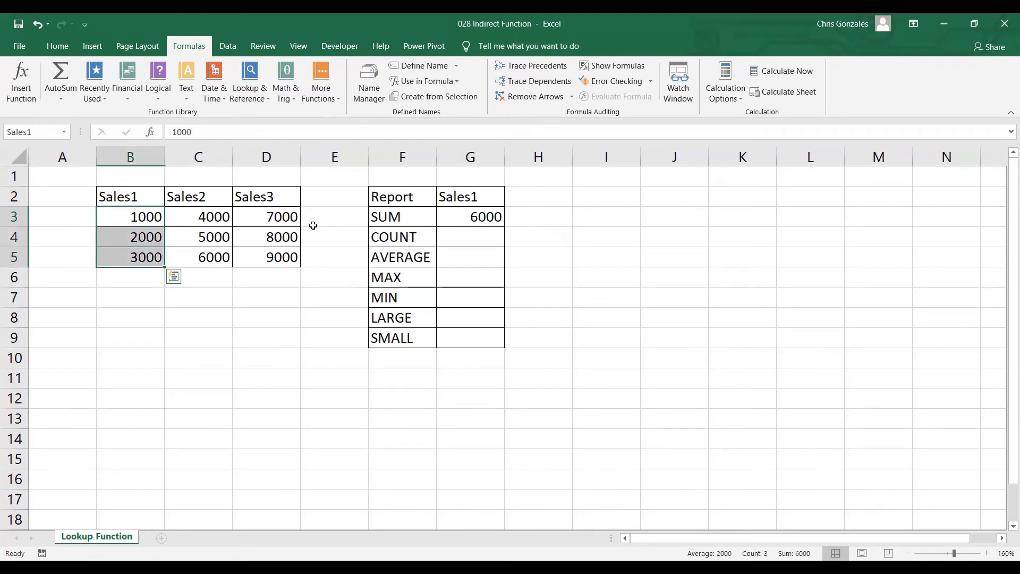
Step: Change the report heading in G2 to Sales2 and check the sum against the Sales2 figures
click(494, 199)
double_click(494, 200)
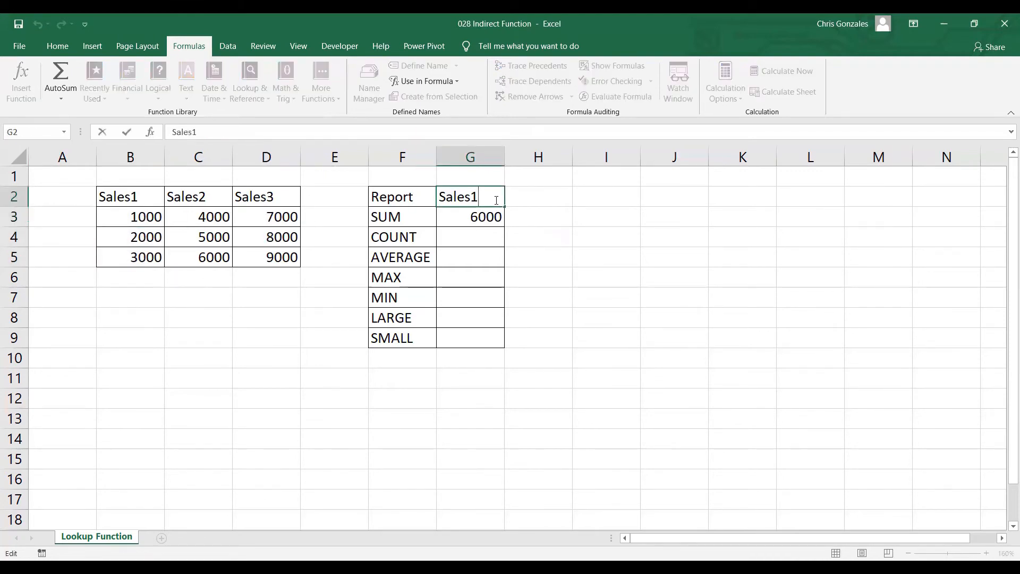
key(BackSpace)
text(2)
key(Return)
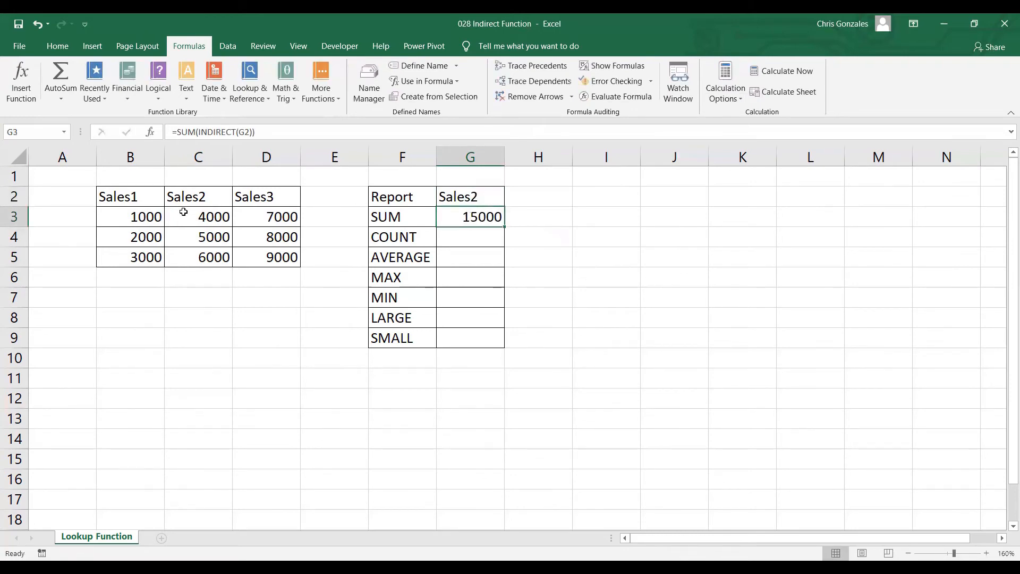
drag(184, 212, 189, 251)
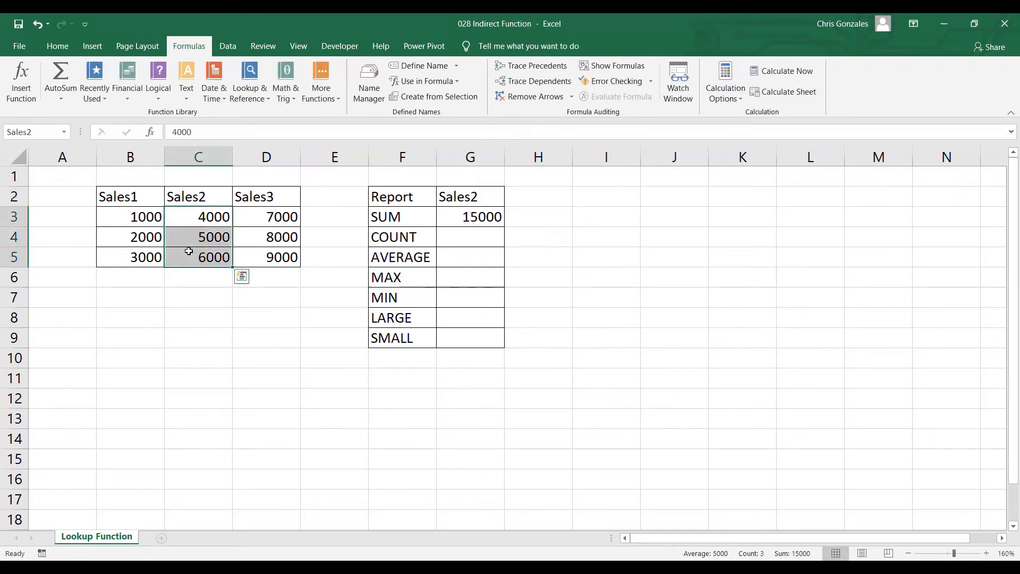
Step: Change the report heading in G2 to Sales3 and check the sum against the Sales3 figures
double_click(482, 201)
key(BackSpace)
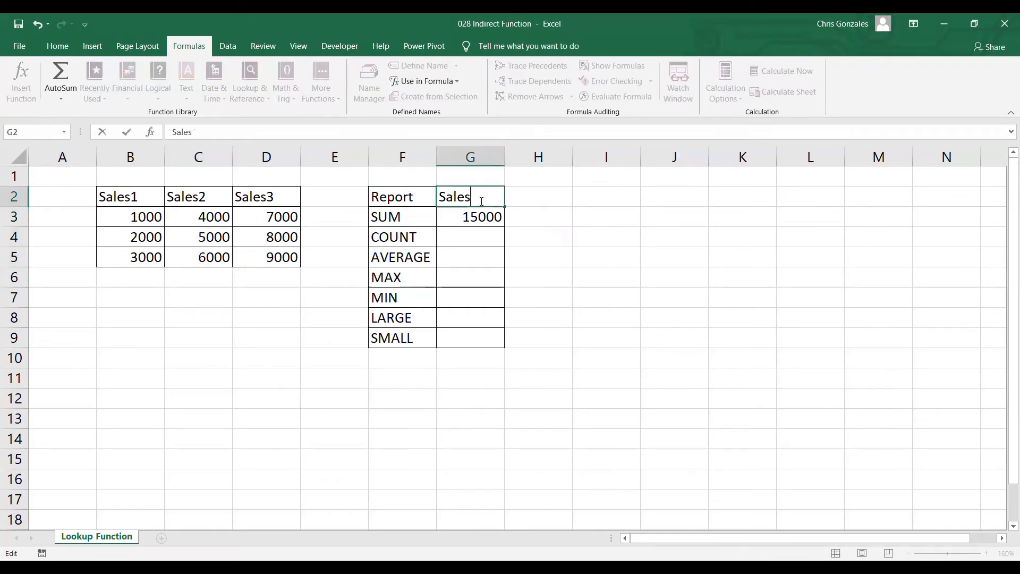
text(3)
key(Return)
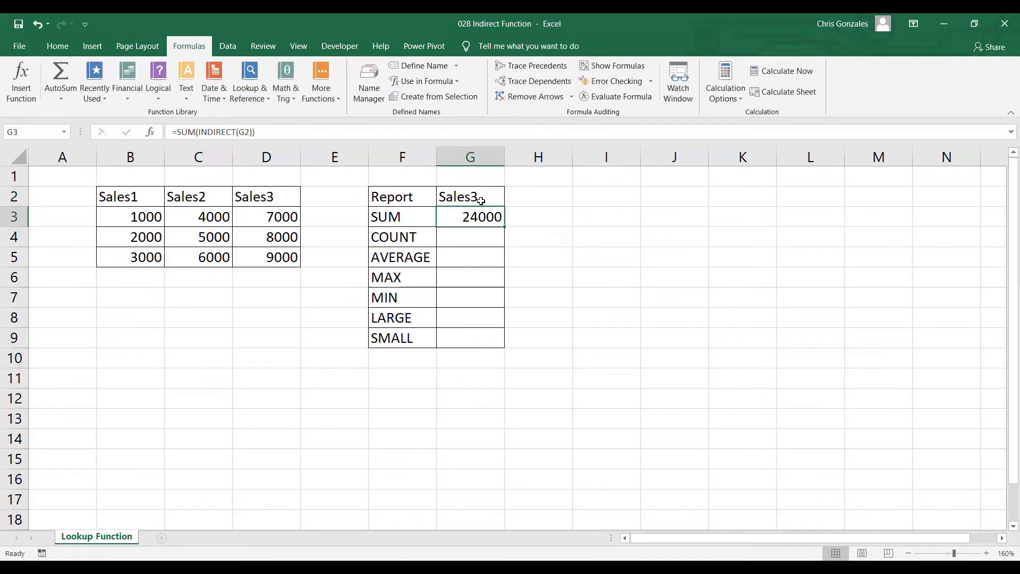
drag(279, 218, 271, 257)
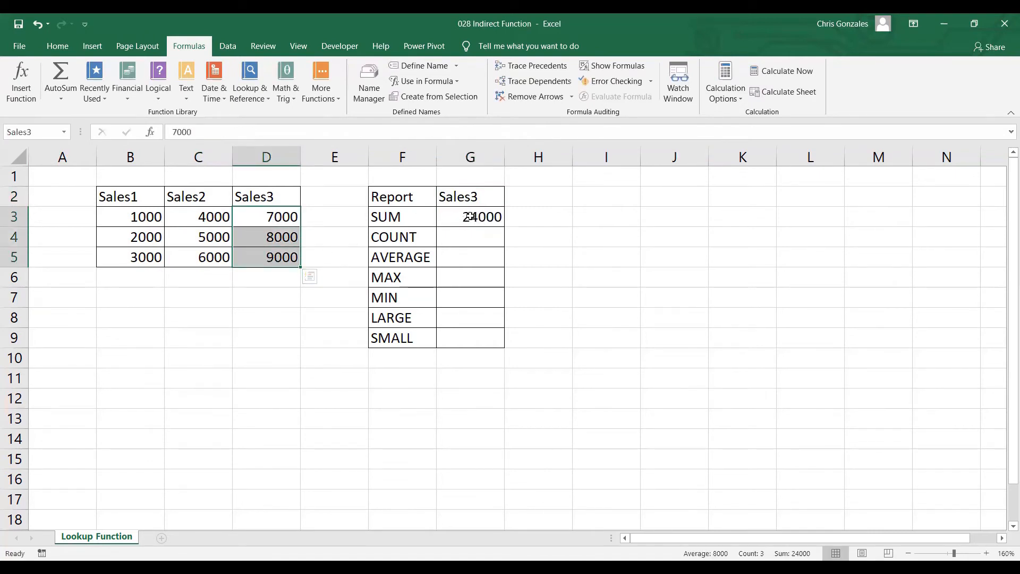
Step: Set the report heading in G2 back to Sales1
click(489, 202)
text(sALES1)
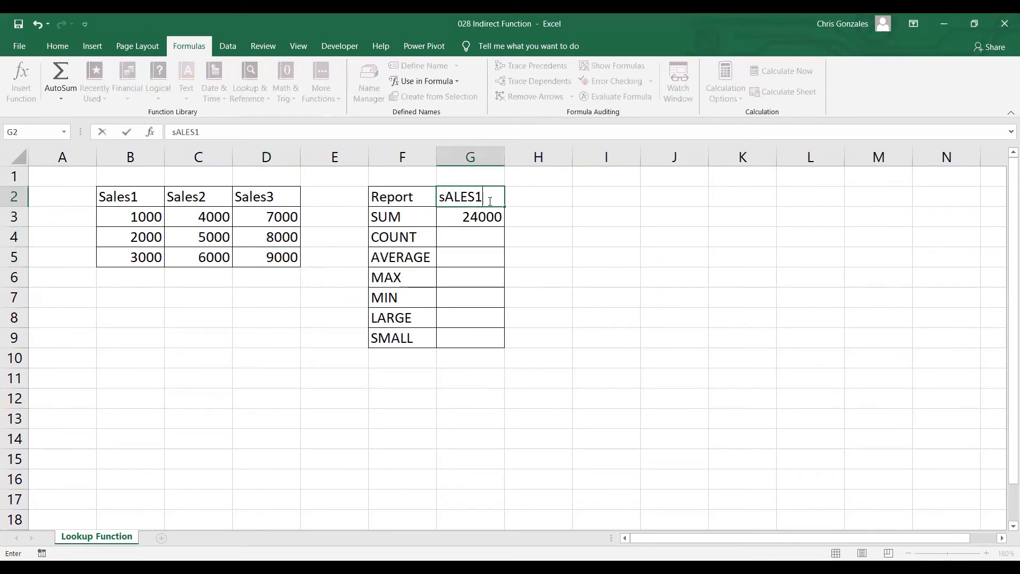
key(Return)
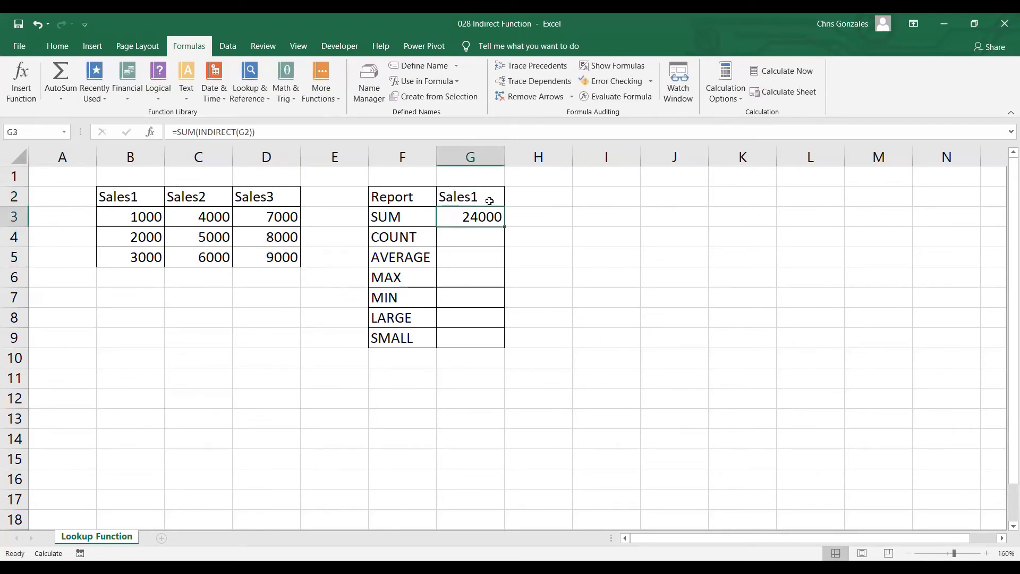
Step: Recalculate the sheet for the Sales1 heading and enter =COUNT(INDIRECT(G2)) in the report's COUNT cell G4
key(F9)
click(482, 231)
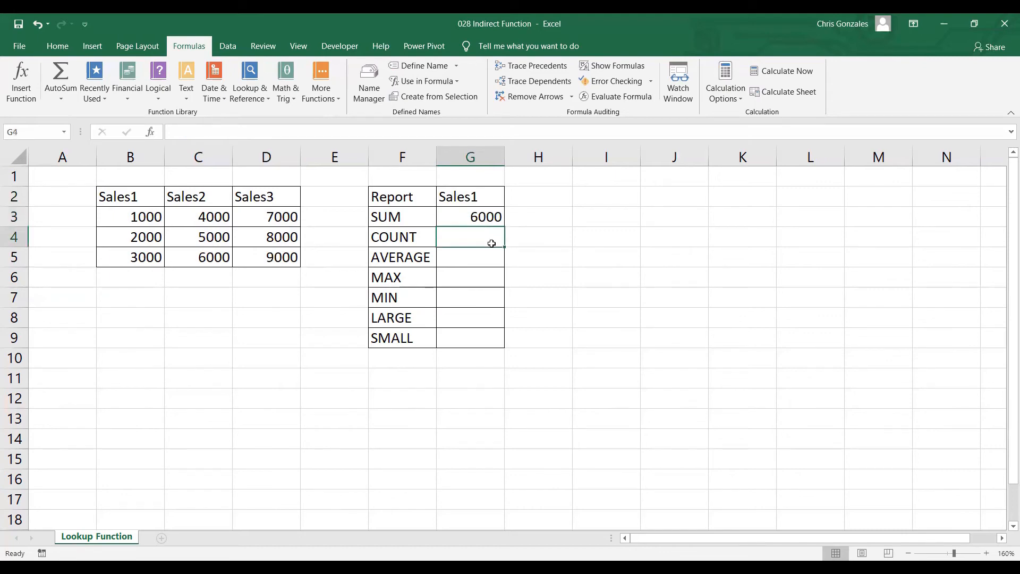
text(=)
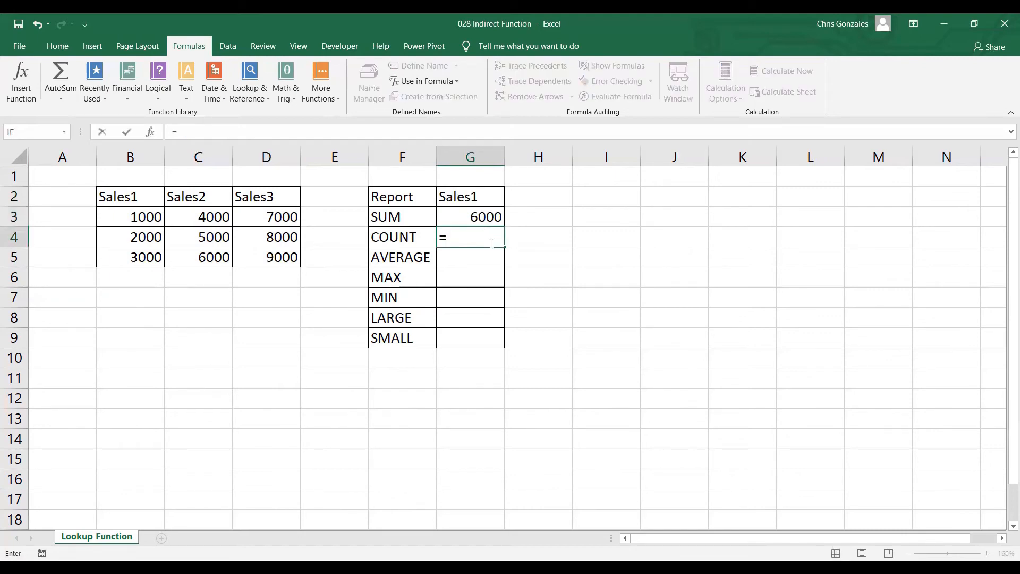
text(coun)
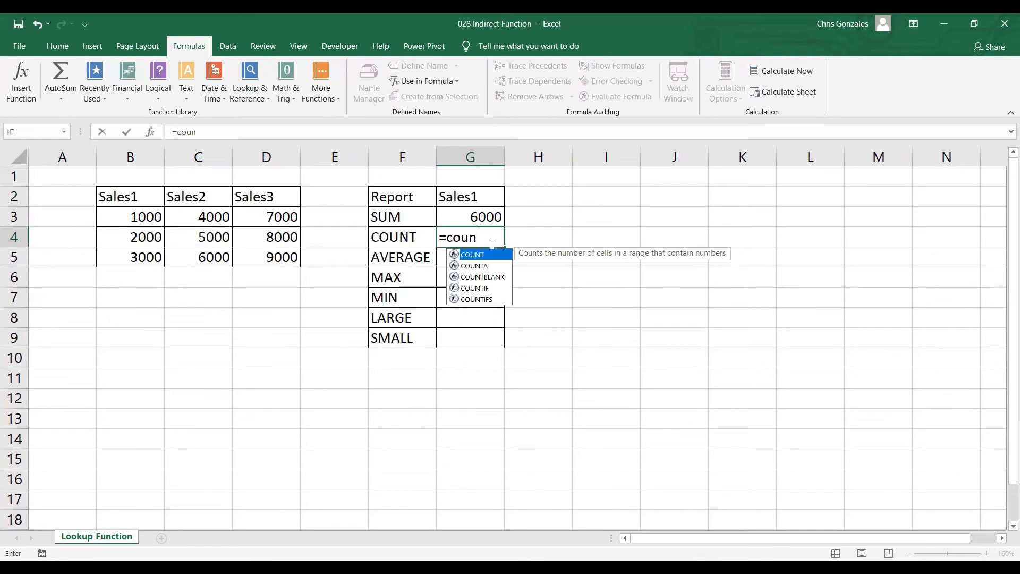
key(BackSpace)
key(BackSpace)
key(BackSpace)
key(BackSpace)
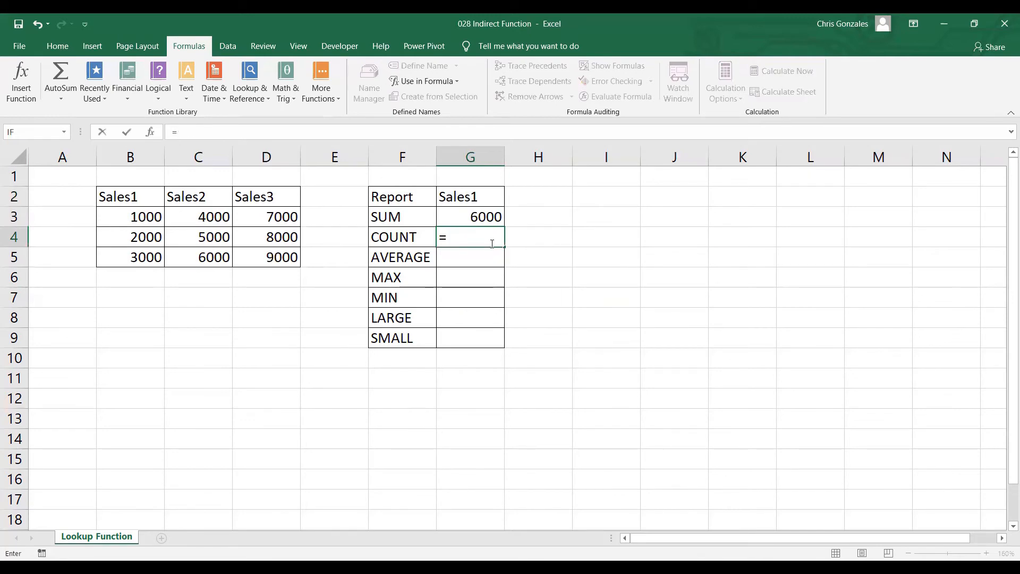
text(COUNT()
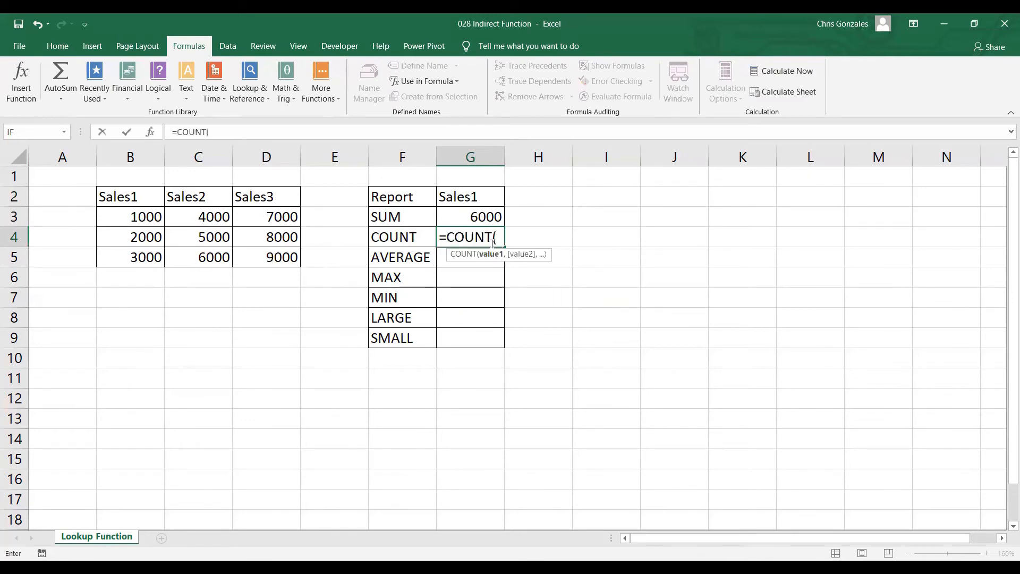
text(INDIRECT()
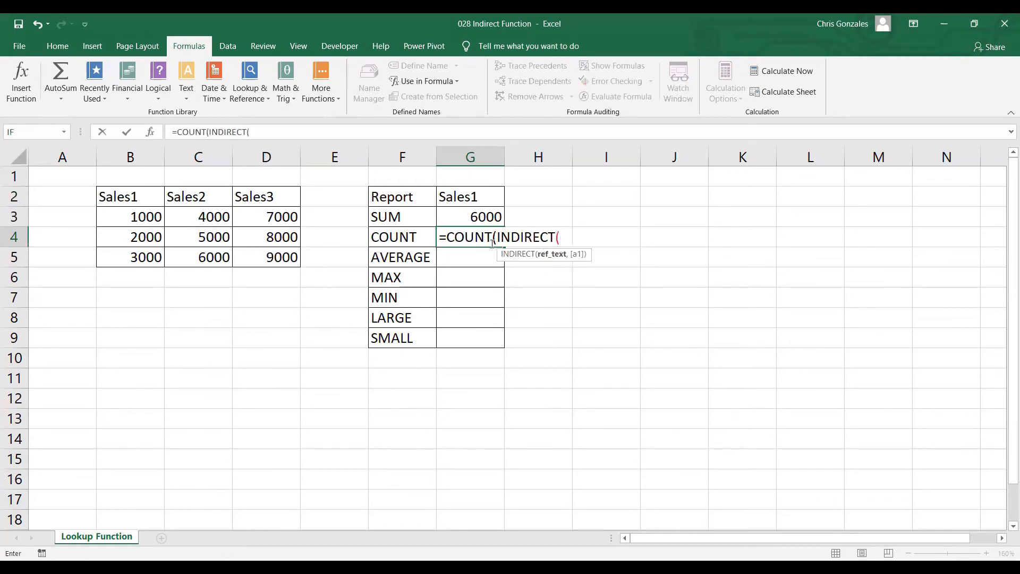
click(486, 197)
text())
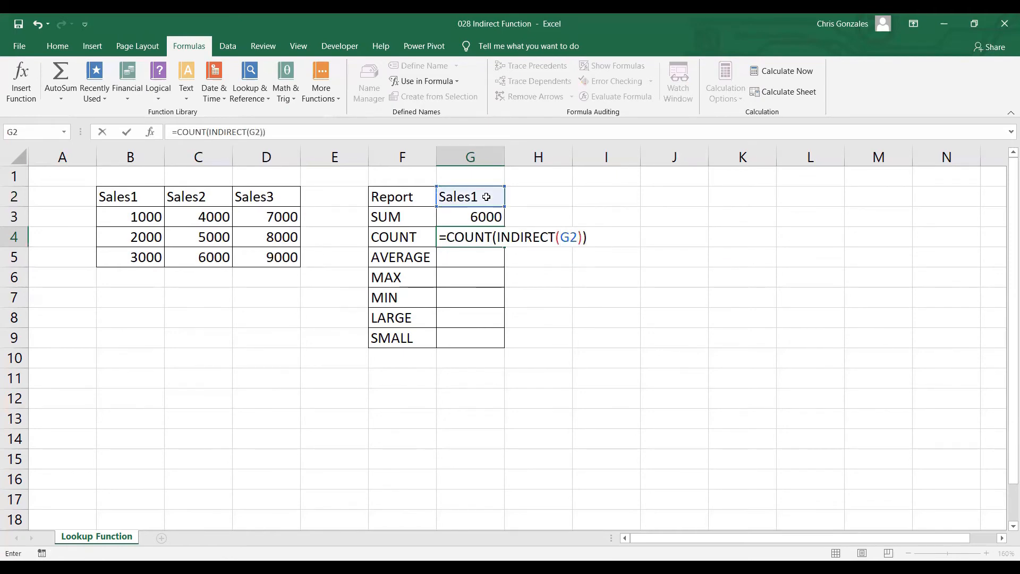
text())
key(Return)
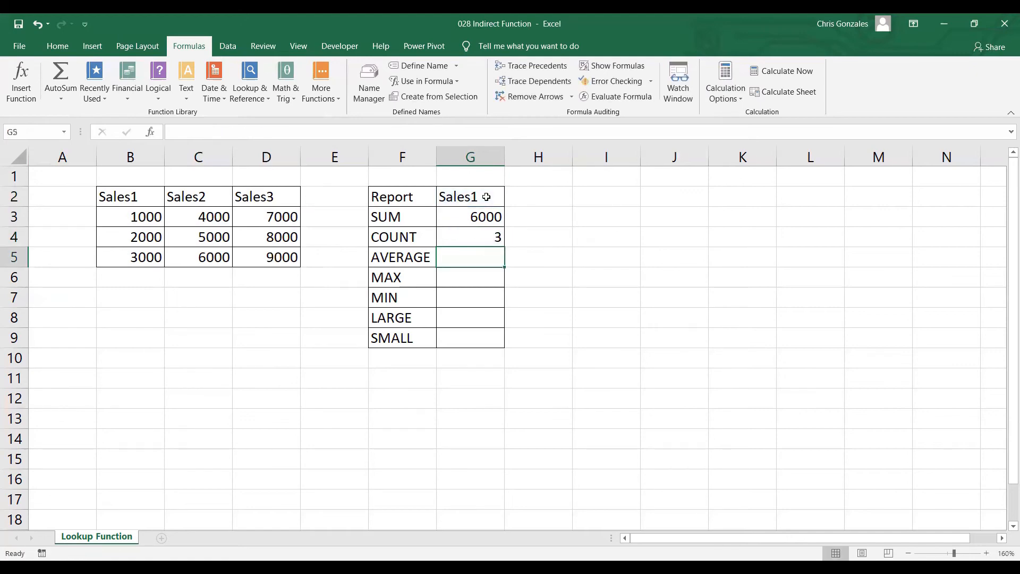
Step: Enter =AVERAGE(INDIRECT(G2)) in the report's AVERAGE cell G5
text(=)
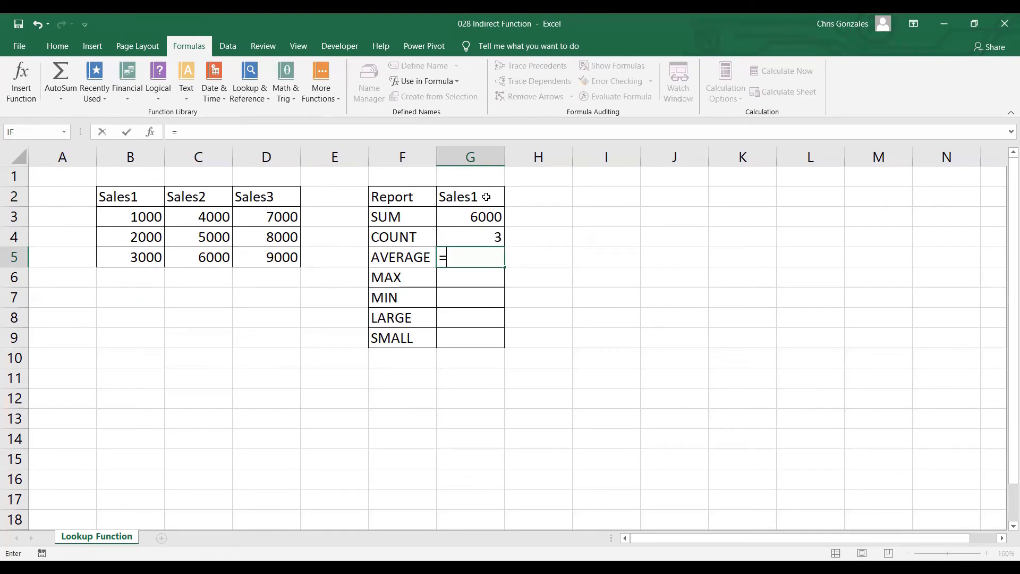
text(AVERAGE()
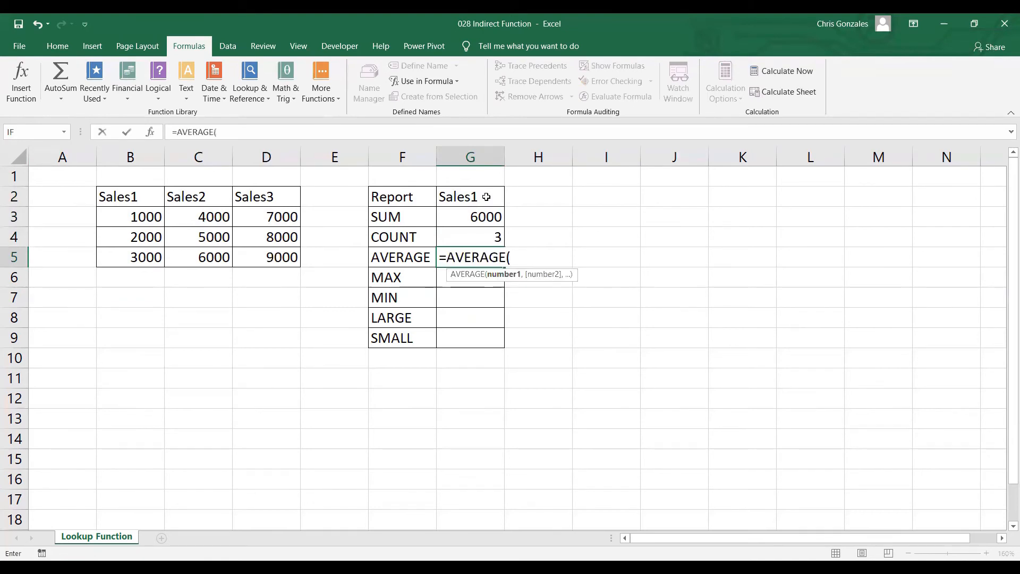
text(INDIRECT()
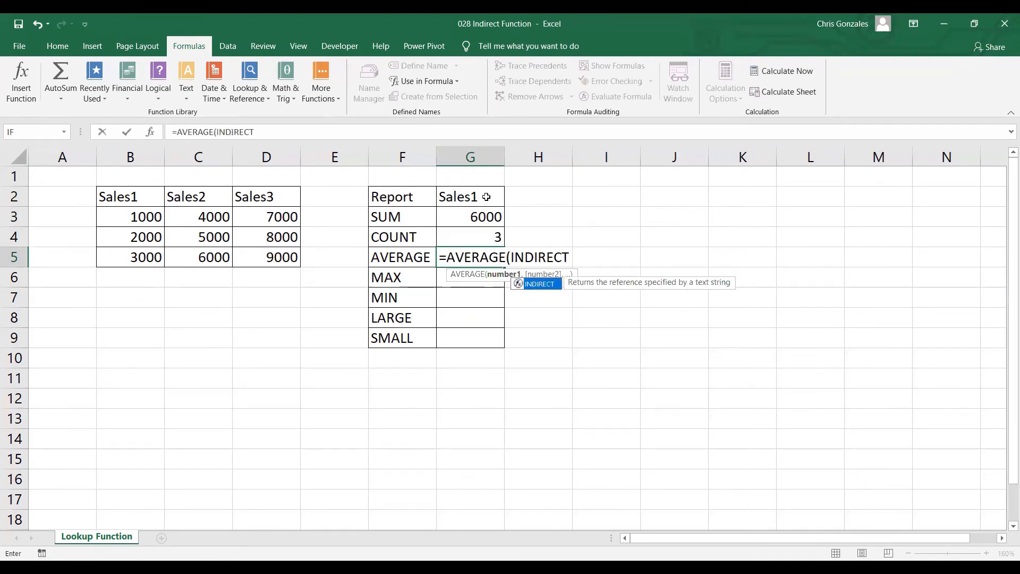
click(467, 197)
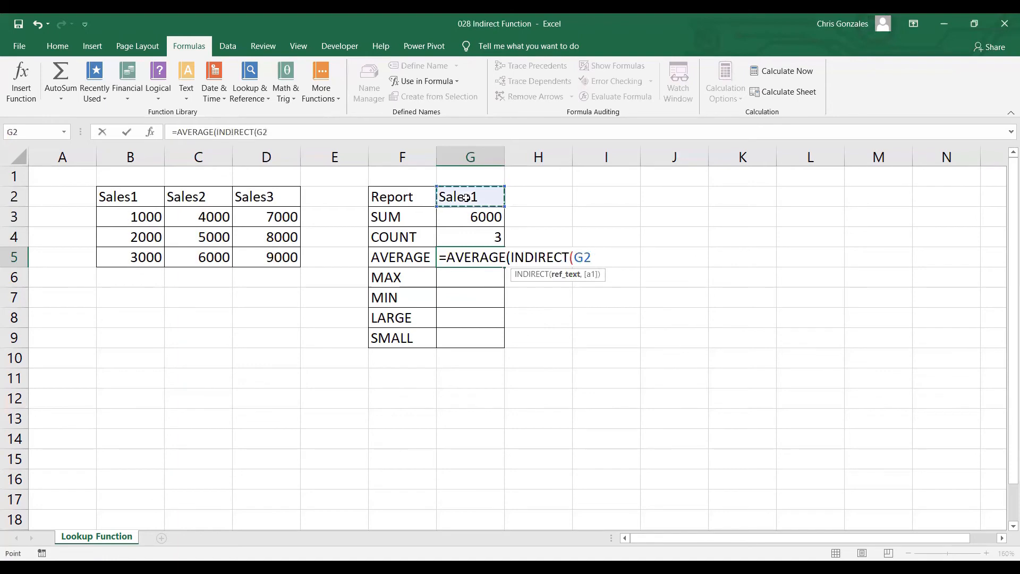
text()))
key(Return)
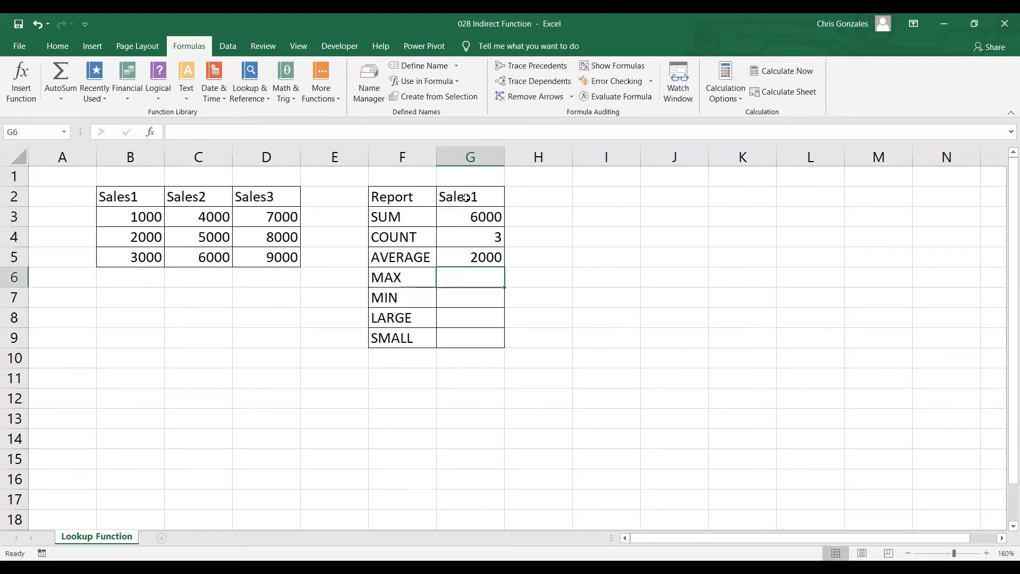
Step: Enter =MAX(INDIRECT(G2)) in the report's MAX cell G6
text(=)
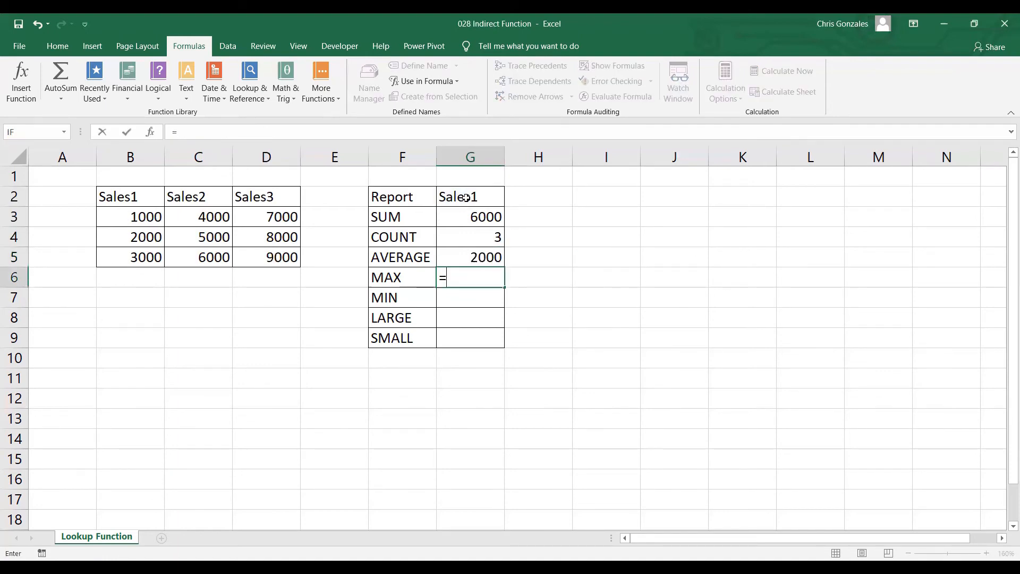
text(MAX)
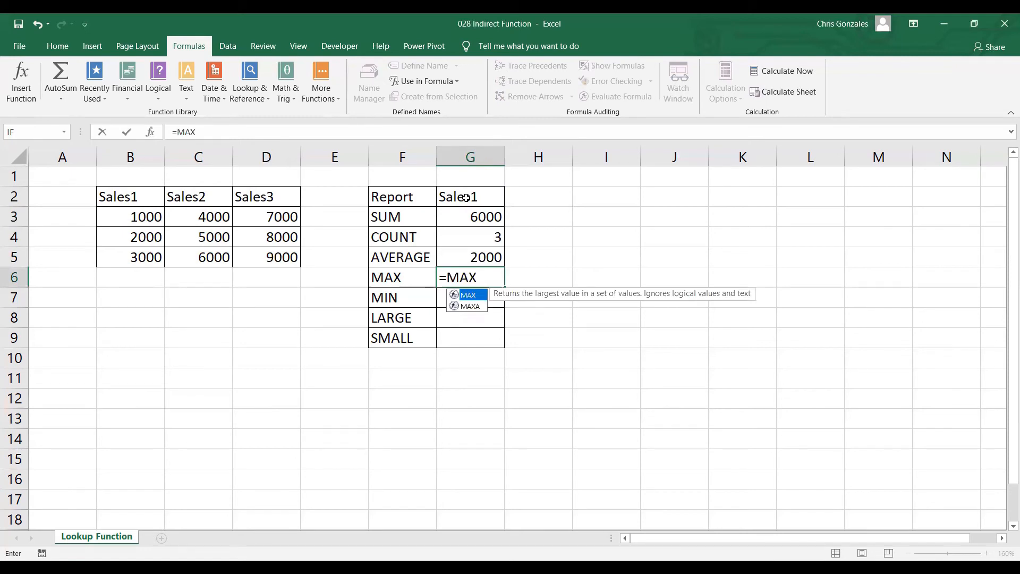
text((INDIRECT)
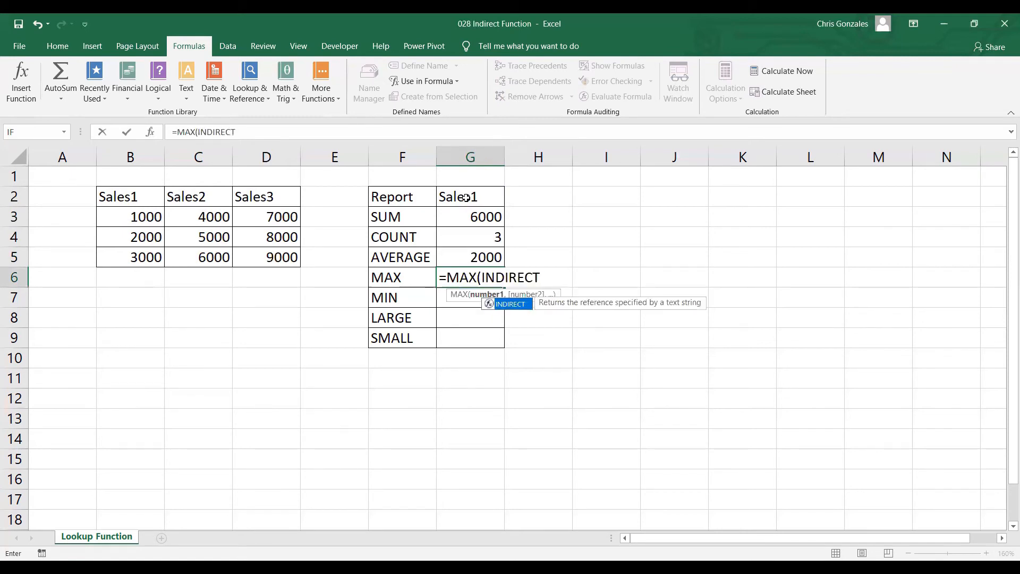
text(()
click(465, 197)
text()))
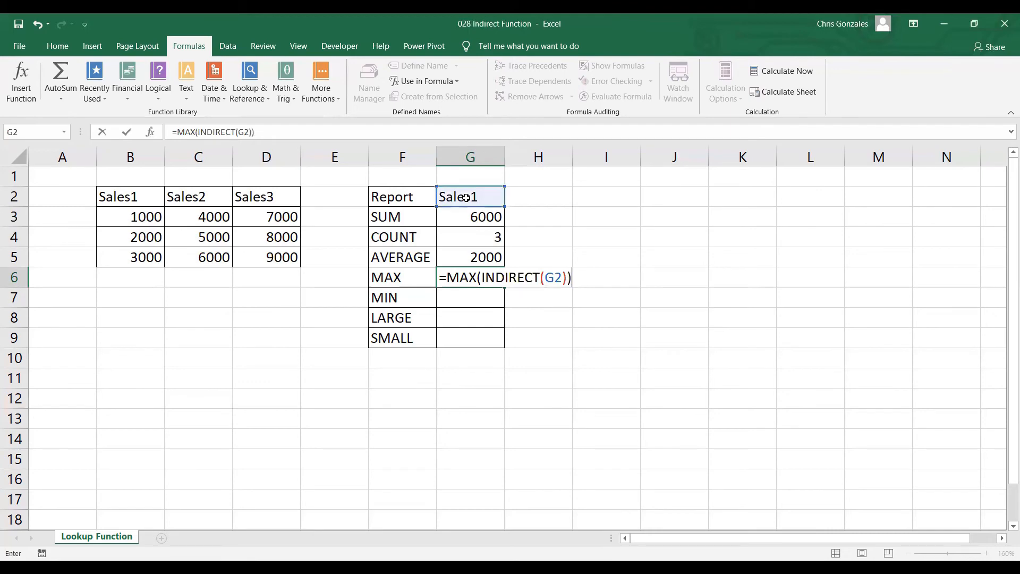
key(Return)
Step: Enter =MIN(INDIRECT(G2)) in the report's MIN cell G7
text(=)
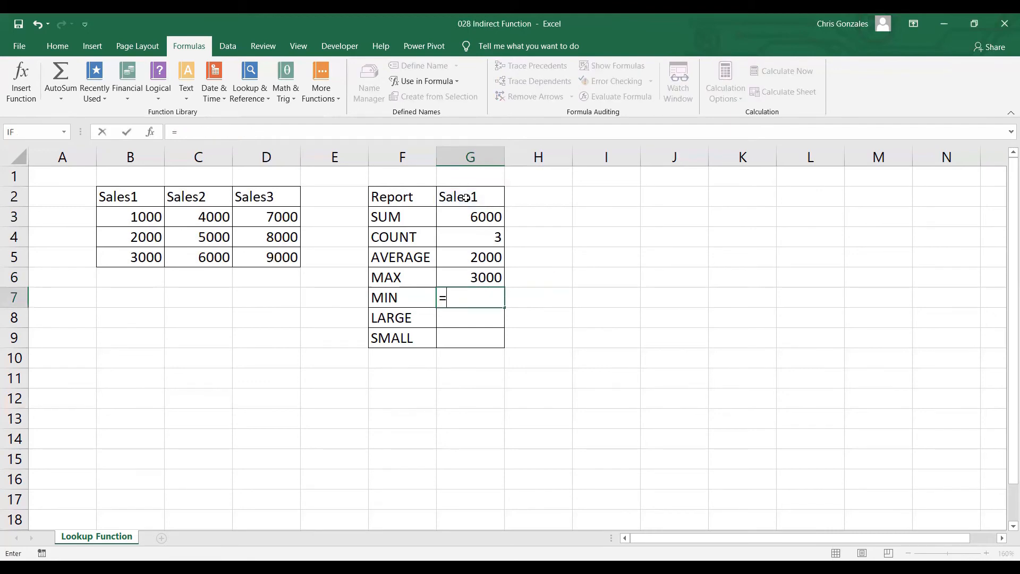
text(MIN()
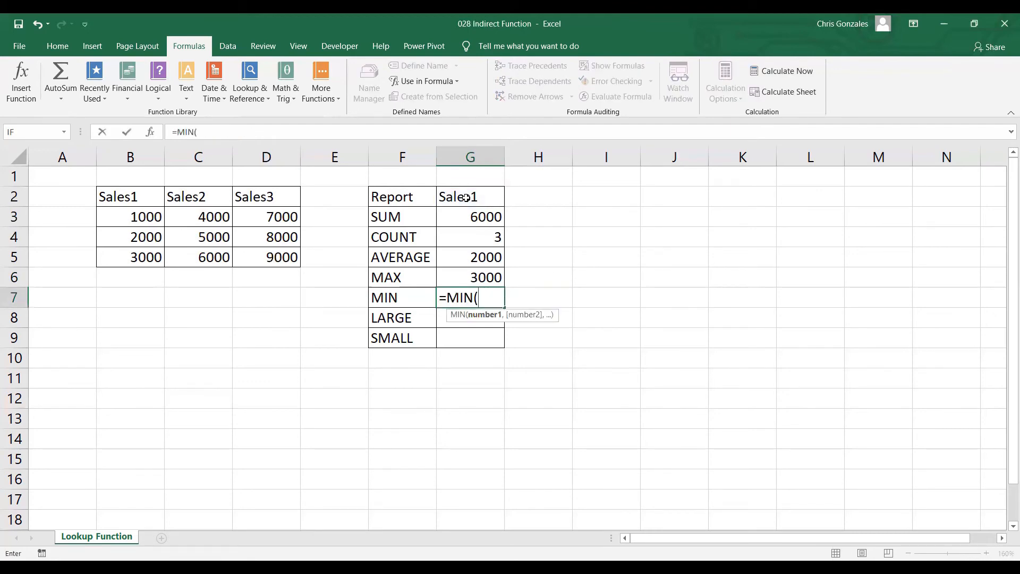
text(INDIRECT()
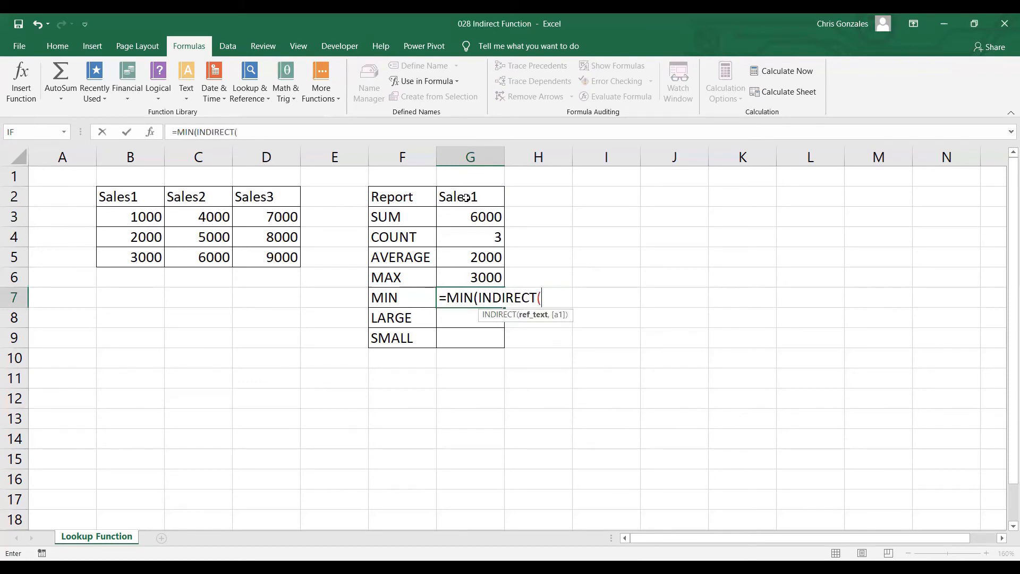
click(465, 197)
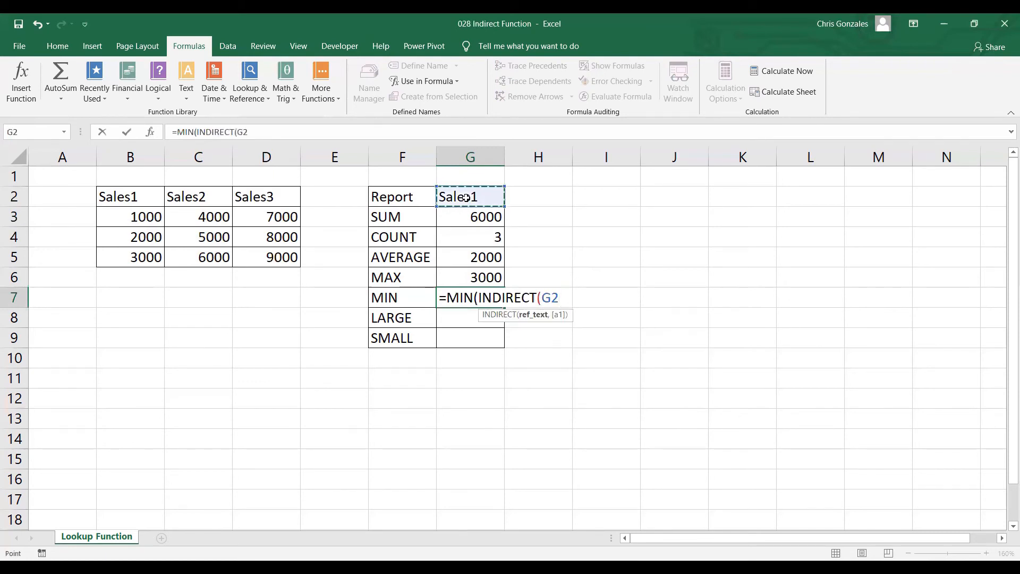
text()))
key(Return)
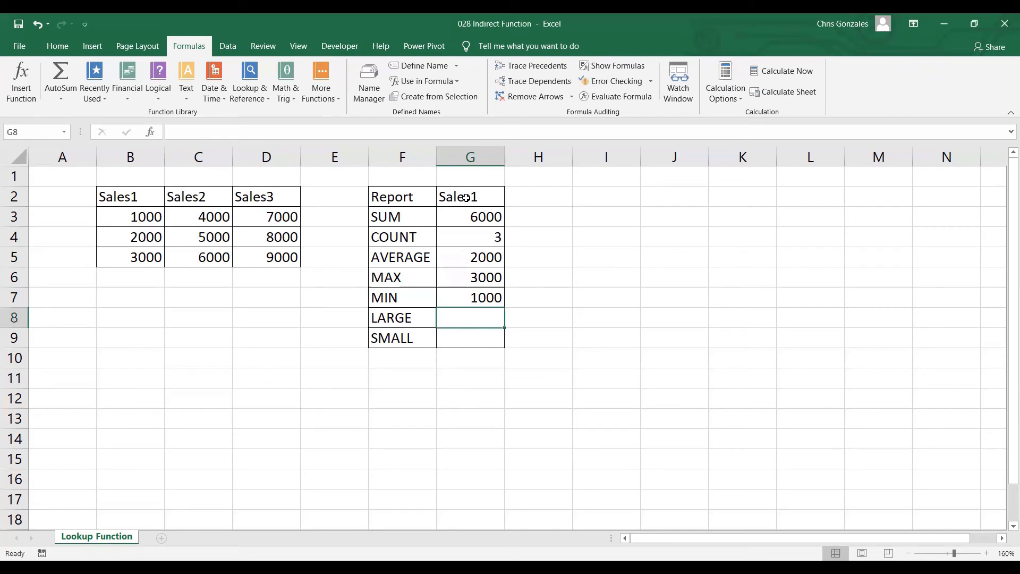
Step: Enter =LARGE(INDIRECT(G2),2) in the report's LARGE cell G8 to return the second-largest value
text(=)
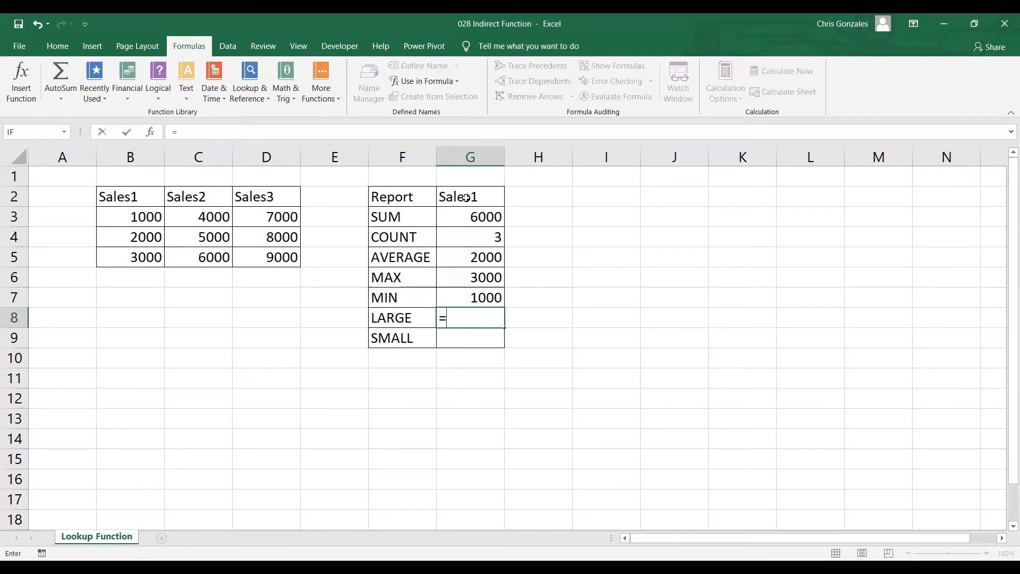
text(LARGE()
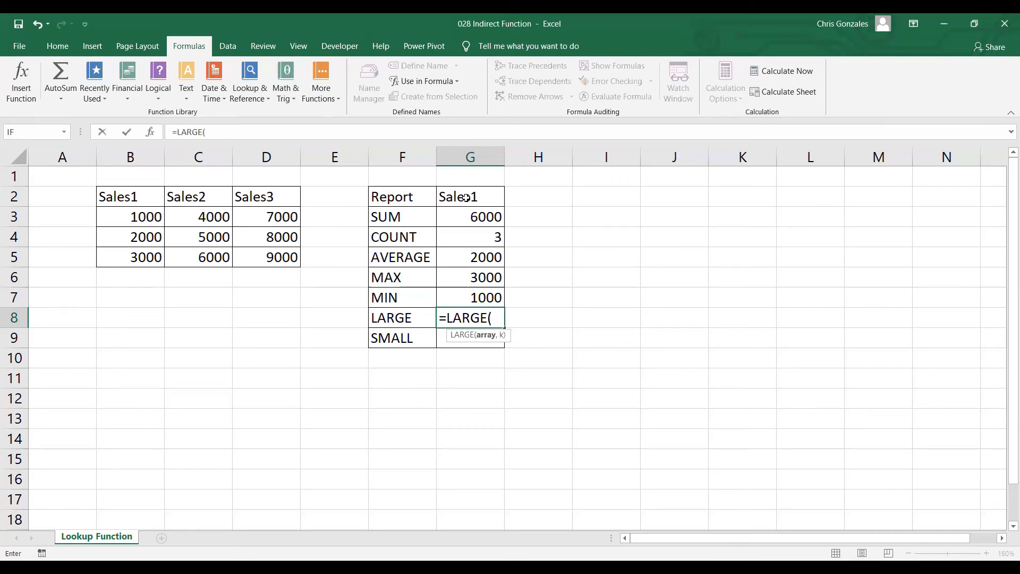
text(INDIRECT()
click(466, 197)
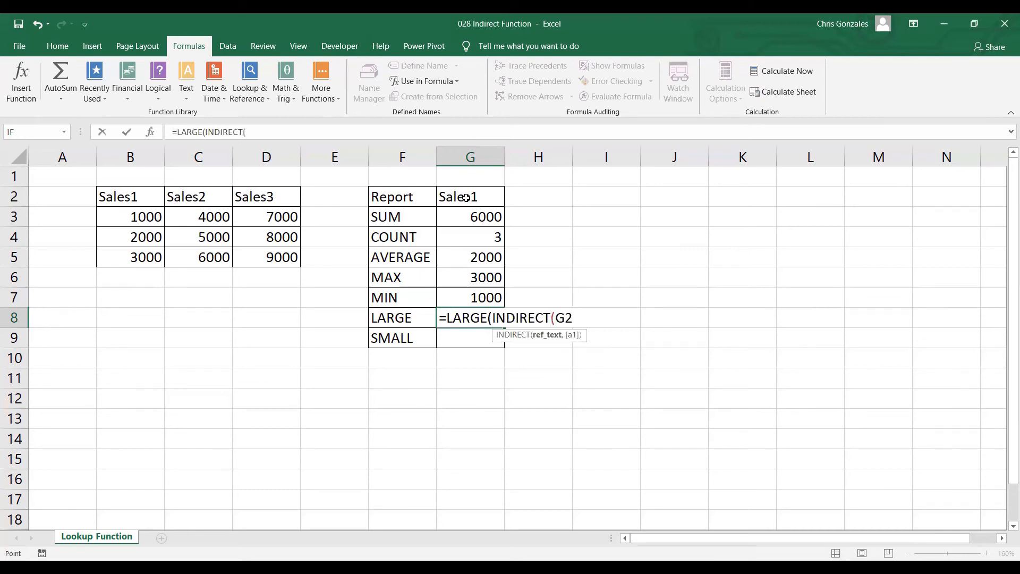
text())
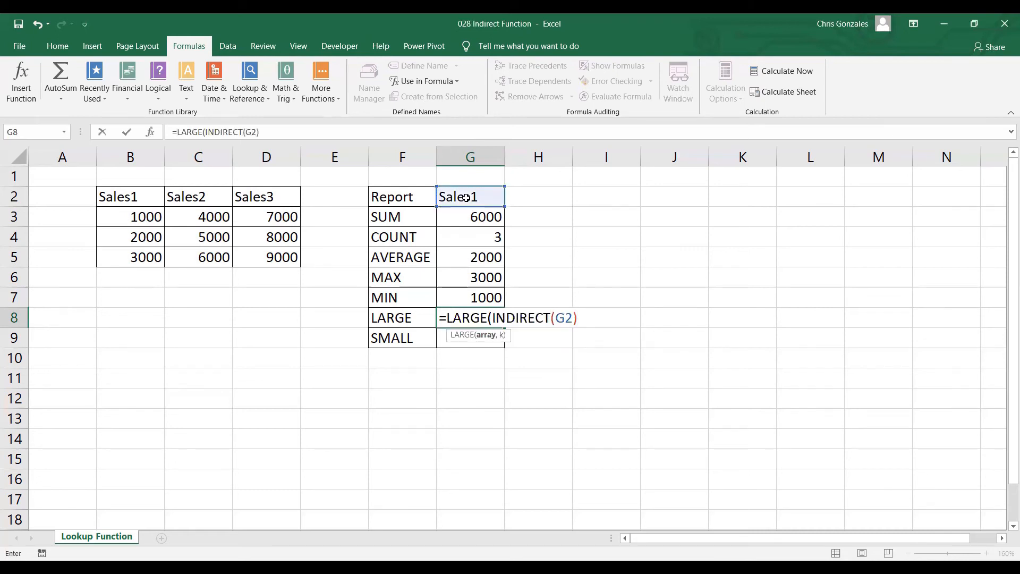
text(,2))
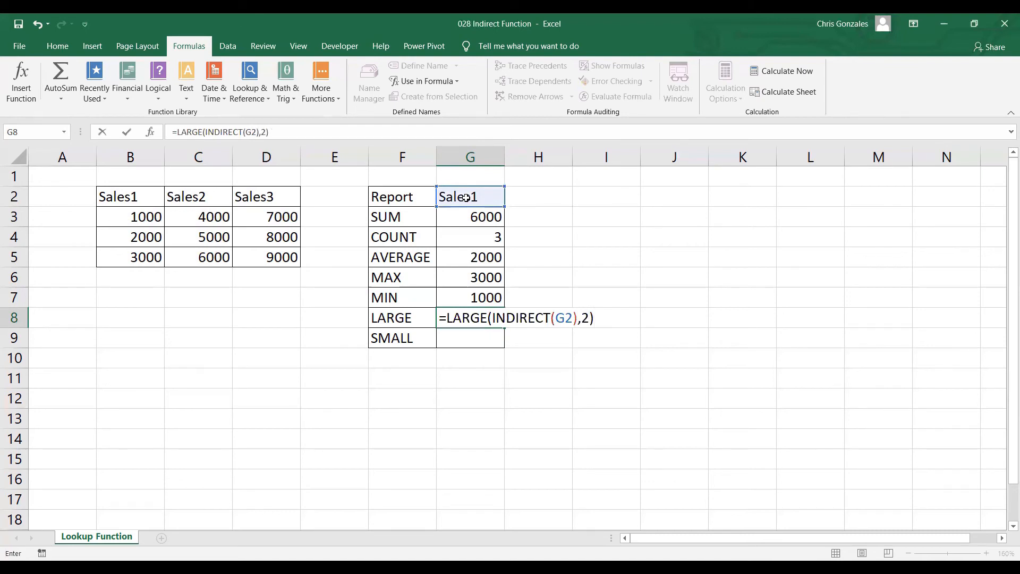
key(Return)
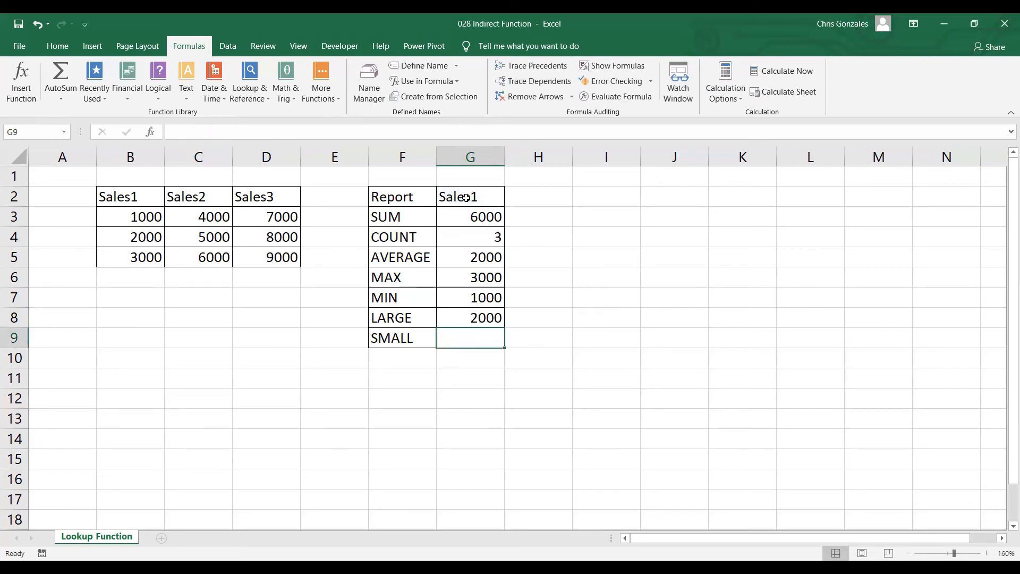
Step: Enter =SMALL(INDIRECT(G2),3) in the report's SMALL cell G9 to return the third-smallest value
text(=SMALL)
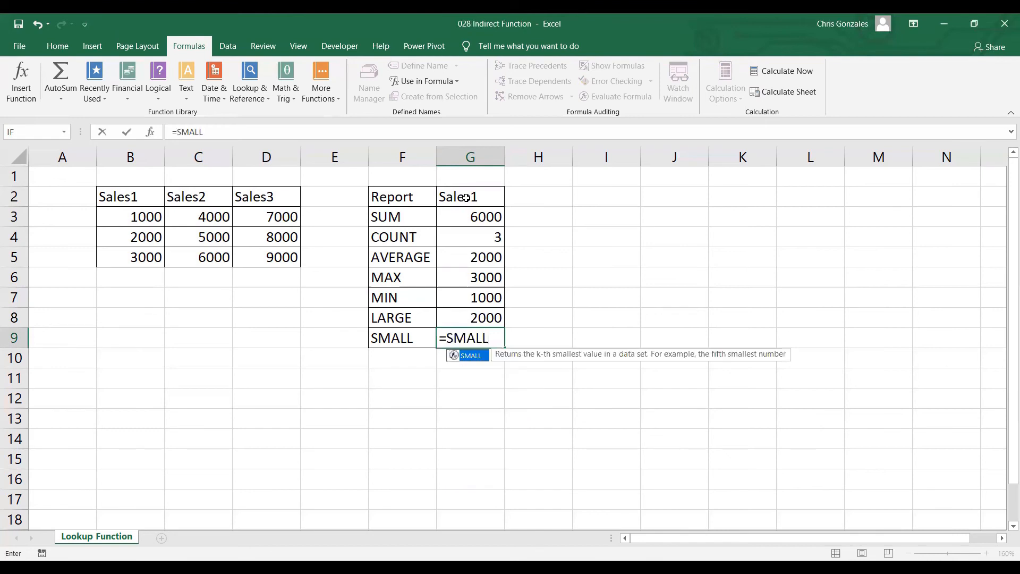
text(()
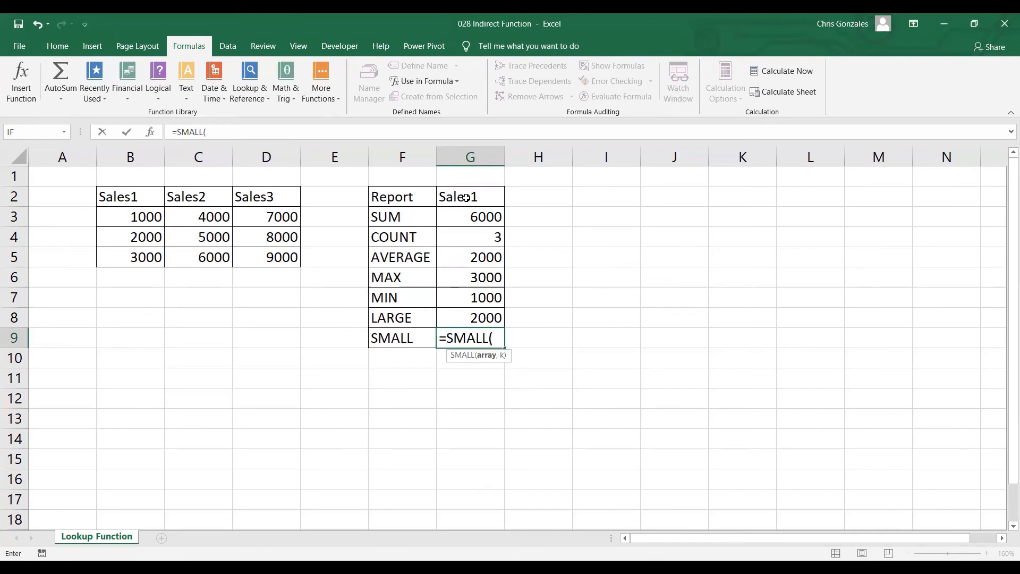
text(INDIRECT)
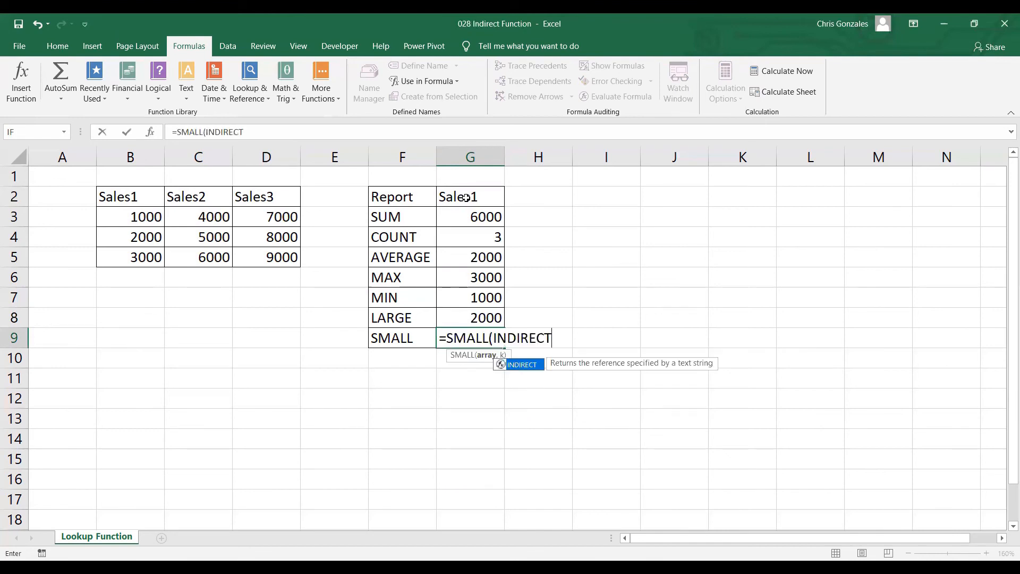
text(()
click(465, 197)
text())
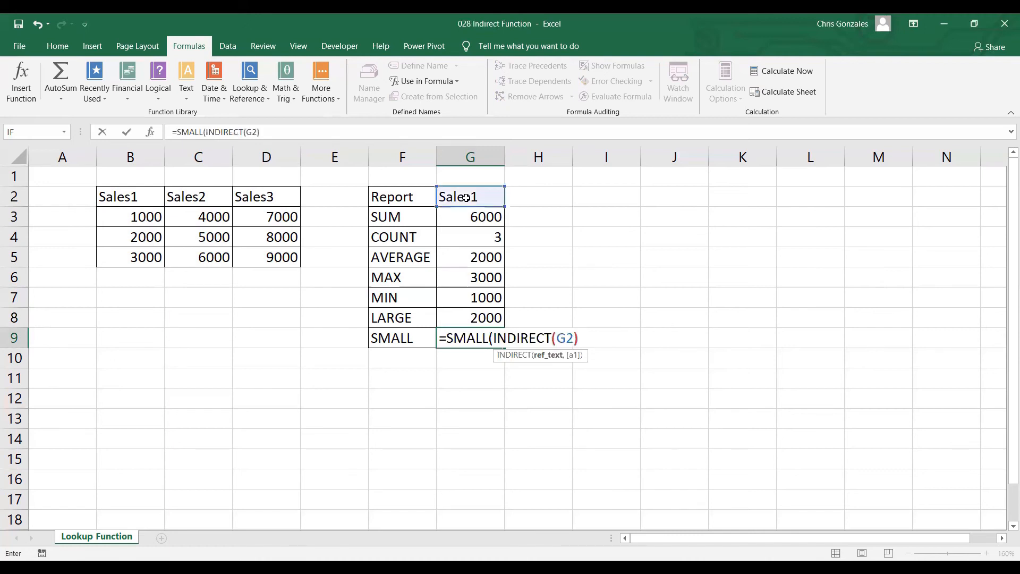
text(,)
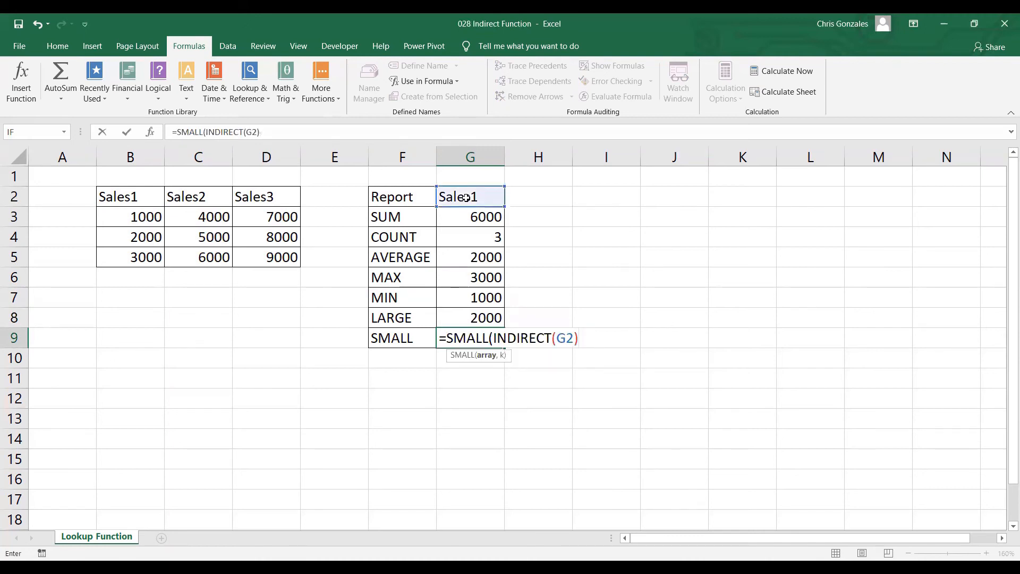
text(3))
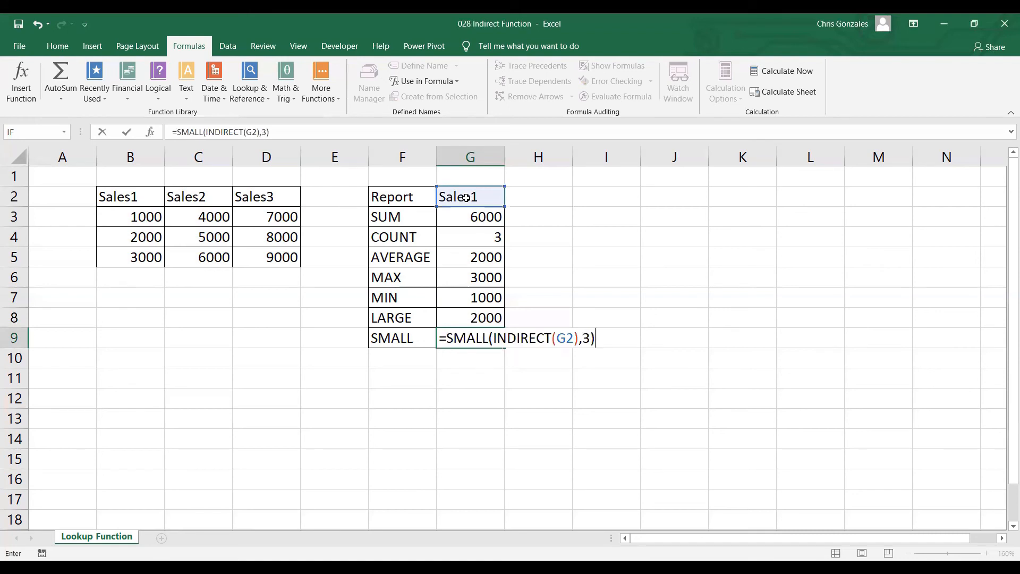
key(Return)
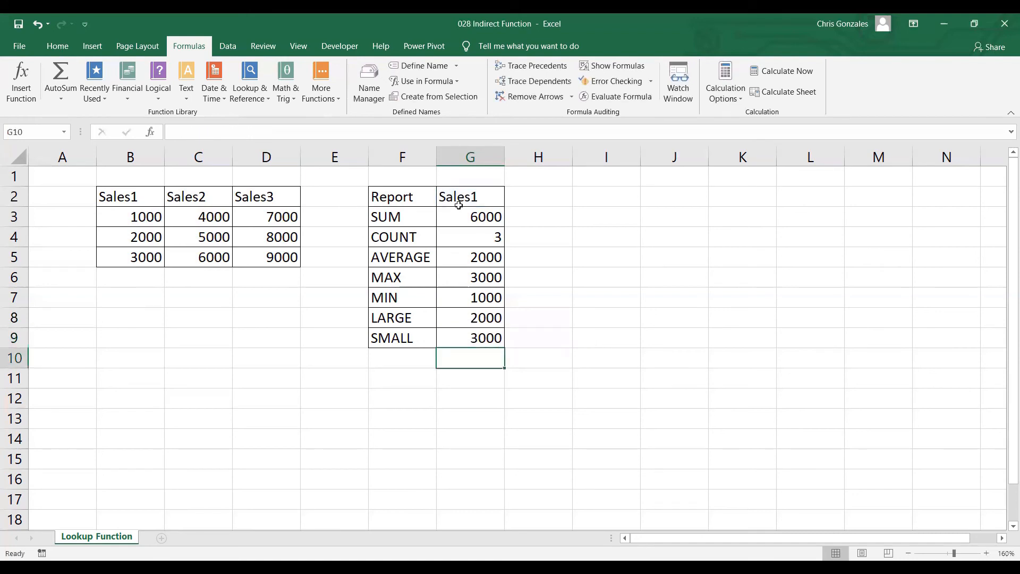
Step: Change the report heading in G2 to Sales2 to switch the G3:G9 statistics to that named range
drag(491, 216, 480, 341)
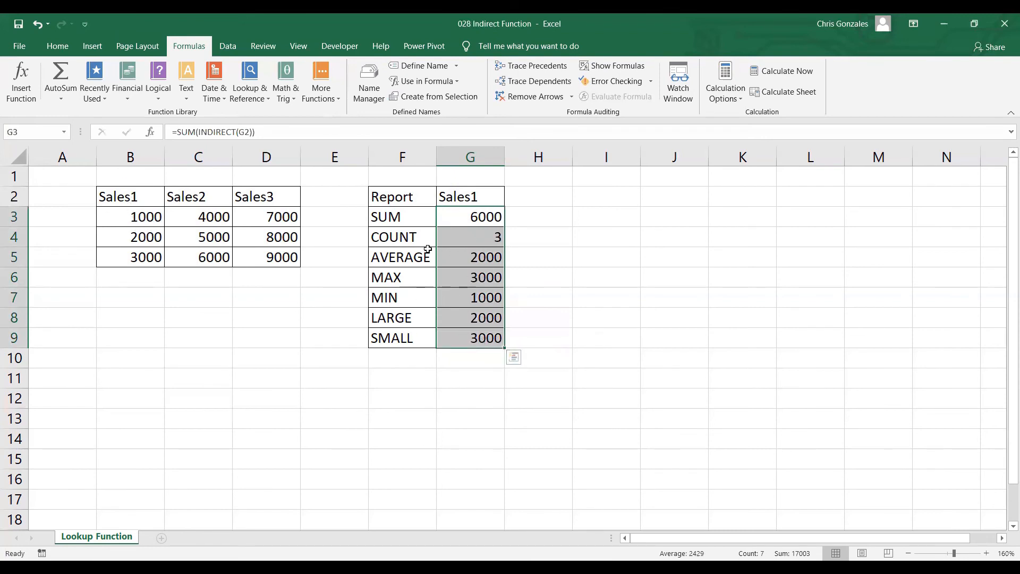
click(486, 198)
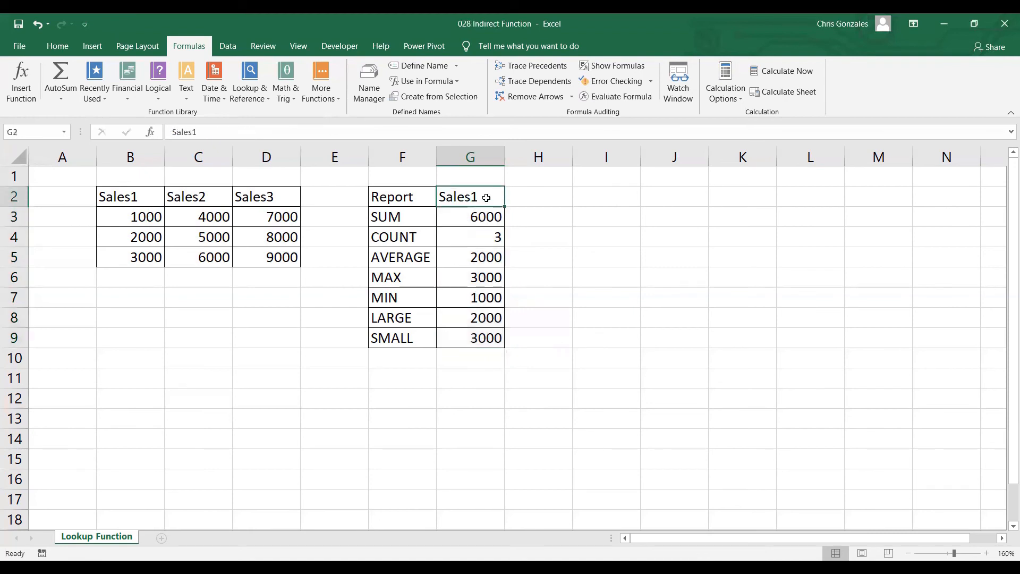
double_click(486, 198)
key(BackSpace)
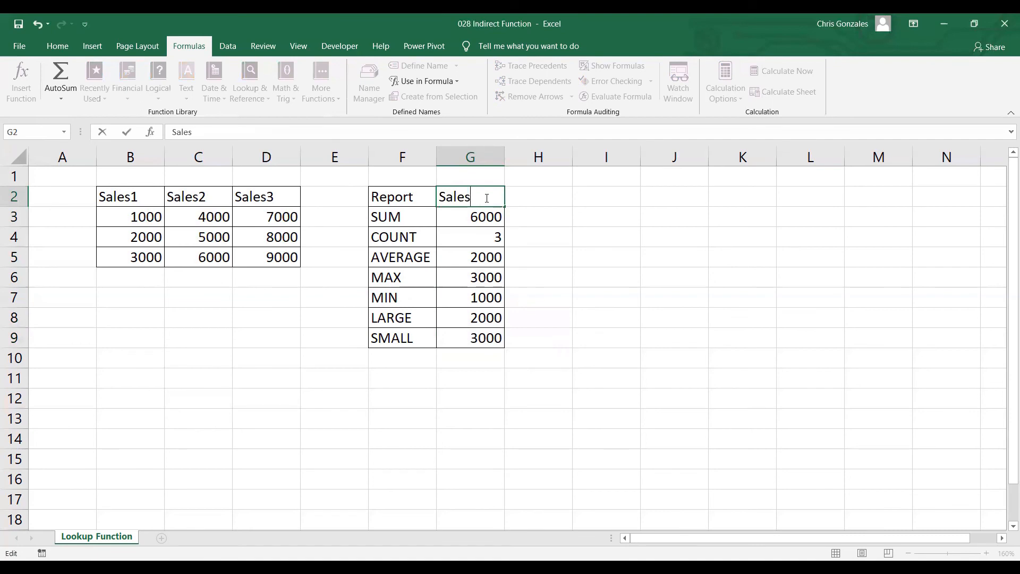
text(2)
key(Return)
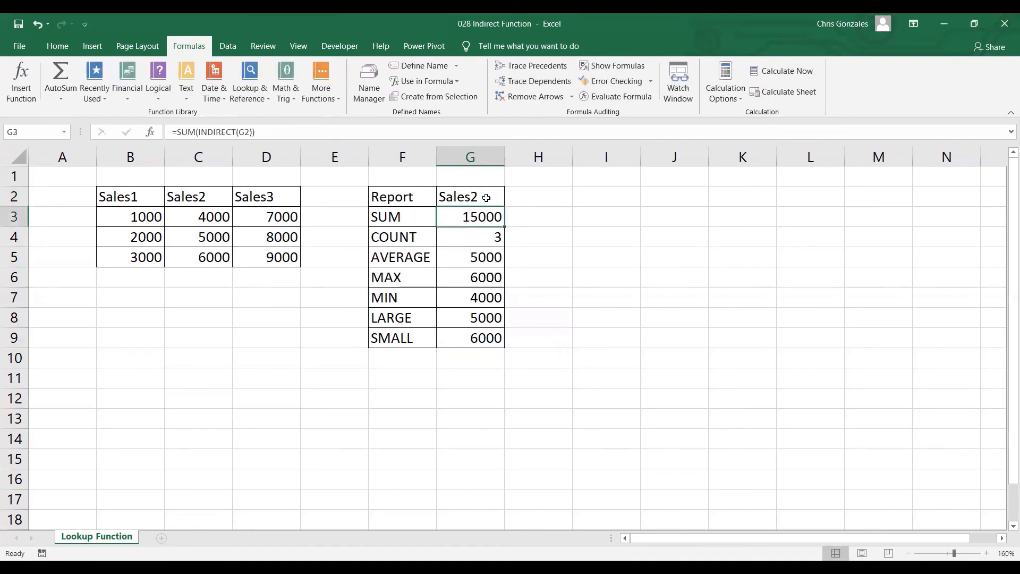
Step: Change the report heading in G2 to Sales3 so the statistics use the third sales range
click(486, 198)
double_click(486, 198)
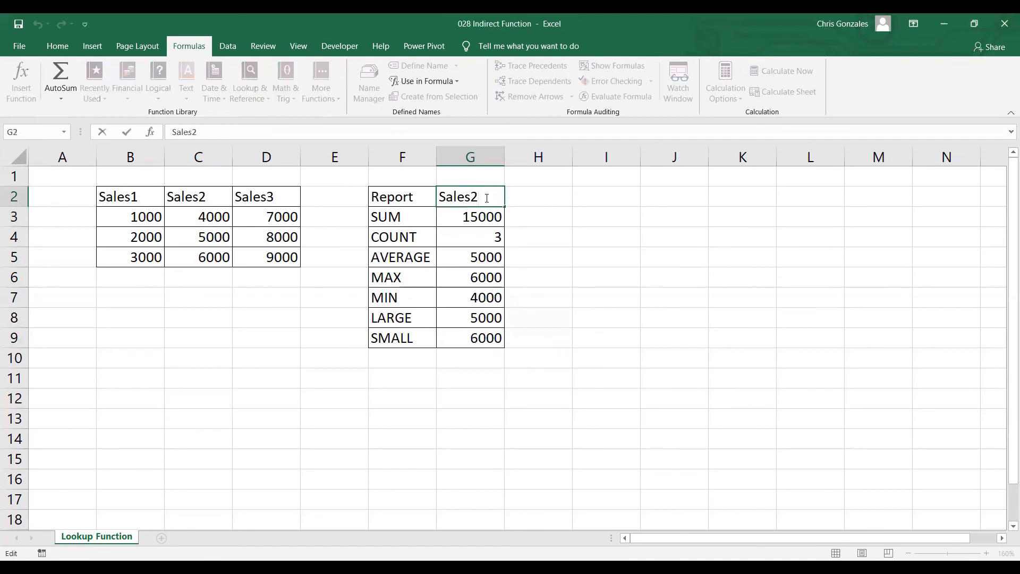
key(BackSpace)
text(3)
key(Return)
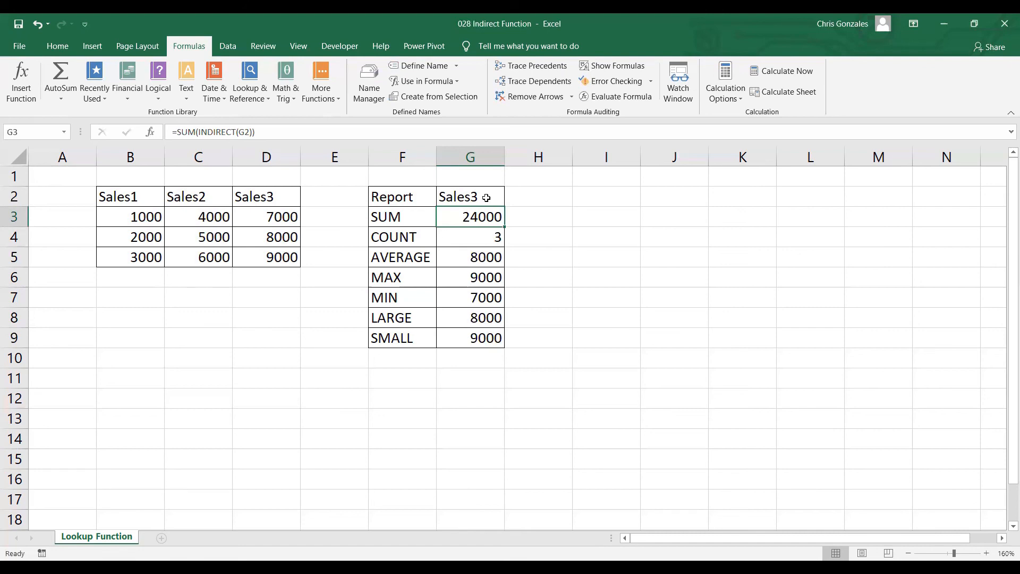
Step: Widen column G to nearly double its width and set the report heading in G2 back to Sales1
click(486, 197)
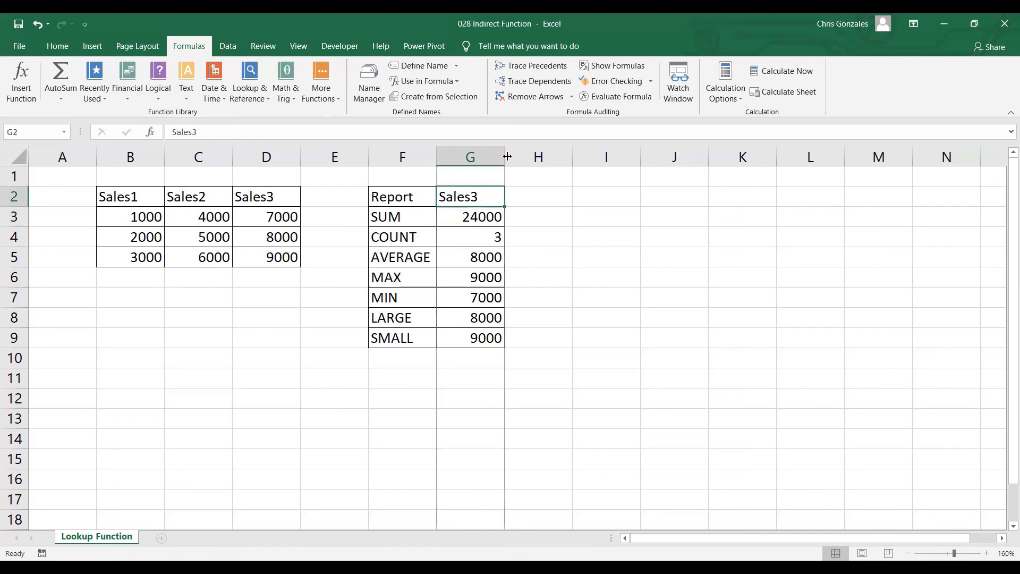
drag(505, 157, 564, 154)
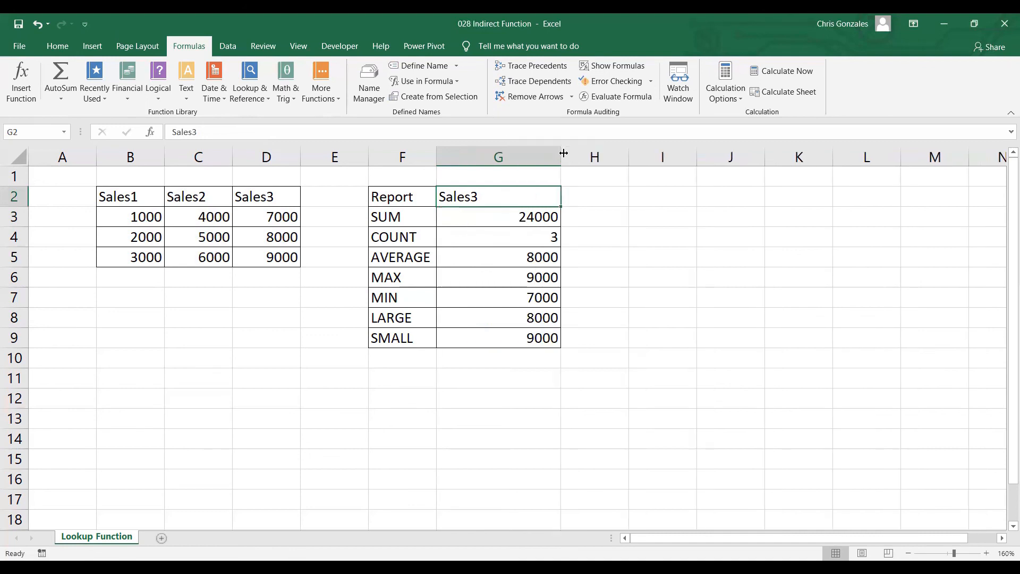
double_click(505, 195)
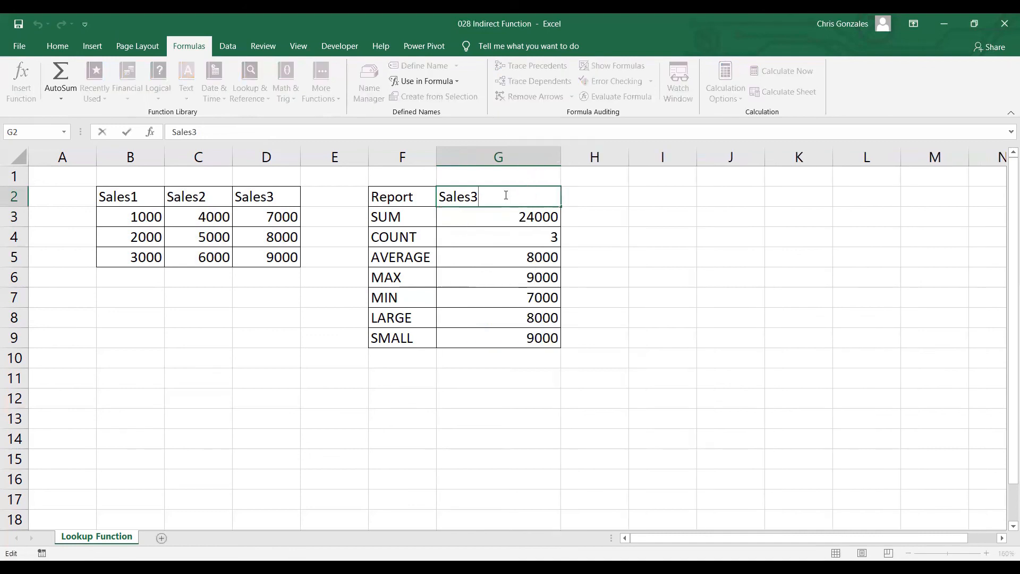
key(BackSpace)
text(1)
key(Return)
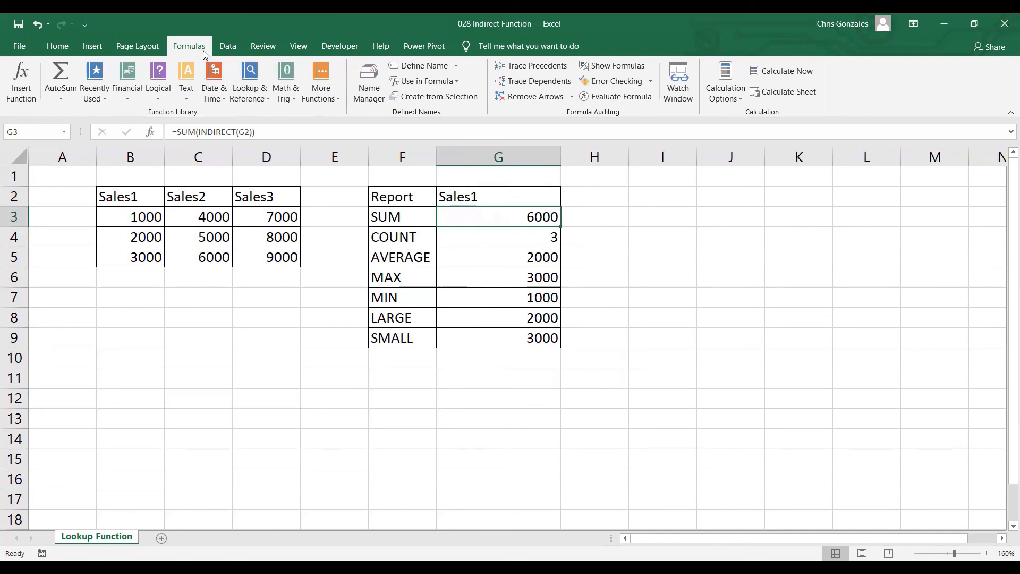
Step: Turn on Show Formulas to display the worksheet's formulas in place of their results
click(602, 67)
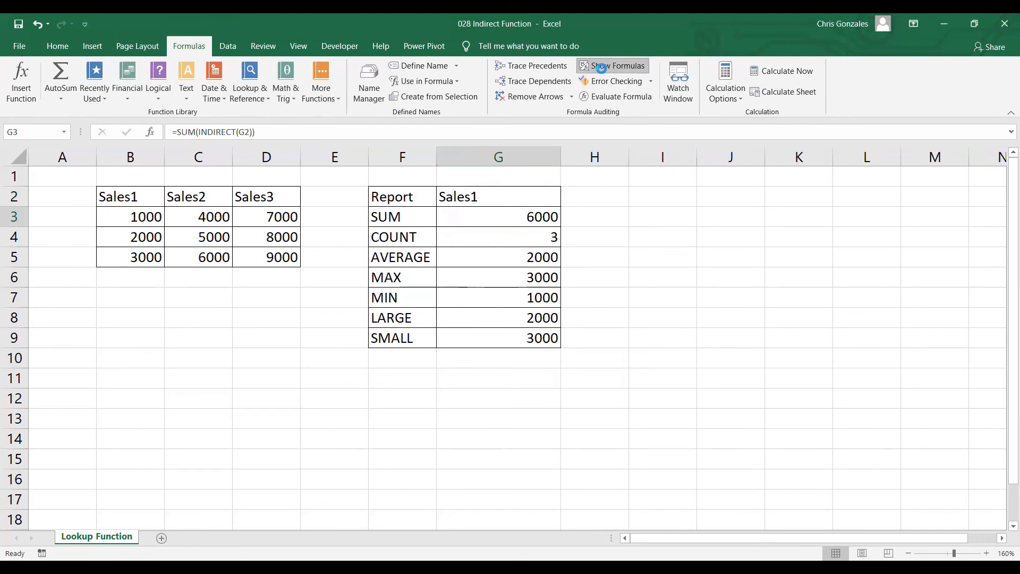